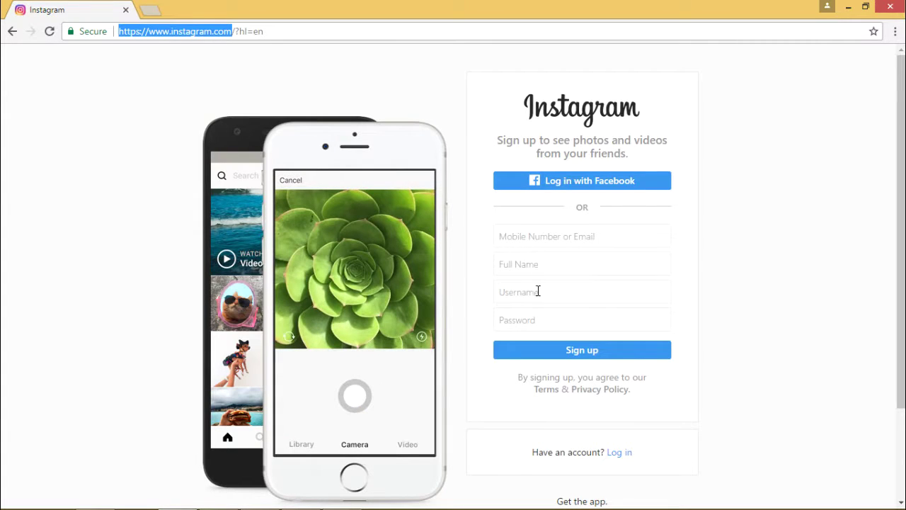
Sign up with an email address, a full name, username asif_digi and a password
left_click(529, 236)
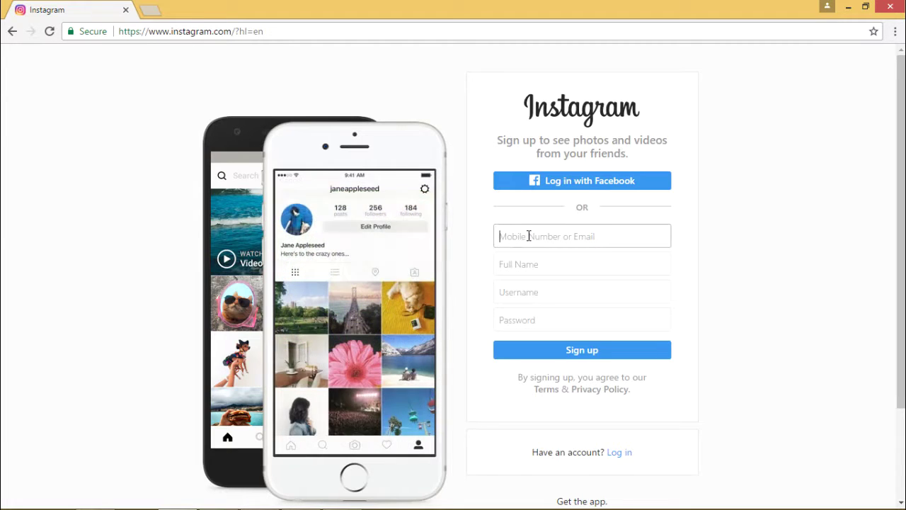
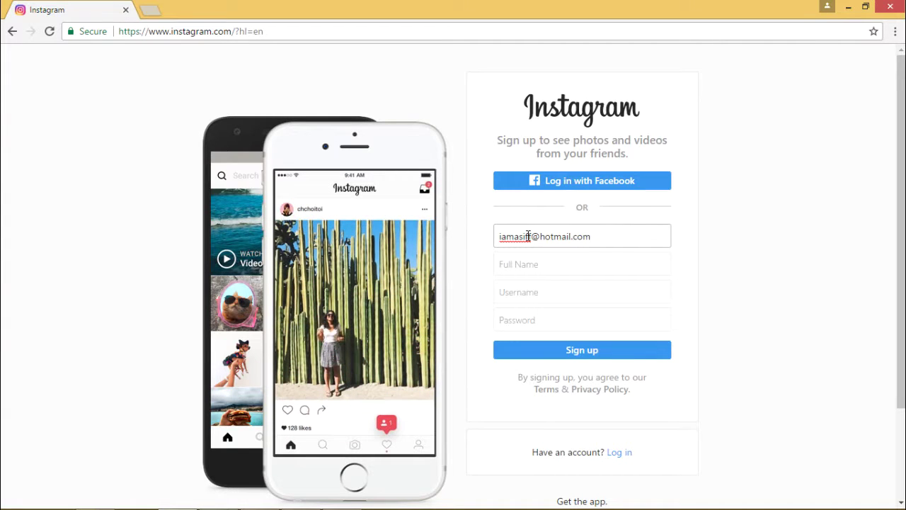
left_click(531, 261)
type("A")
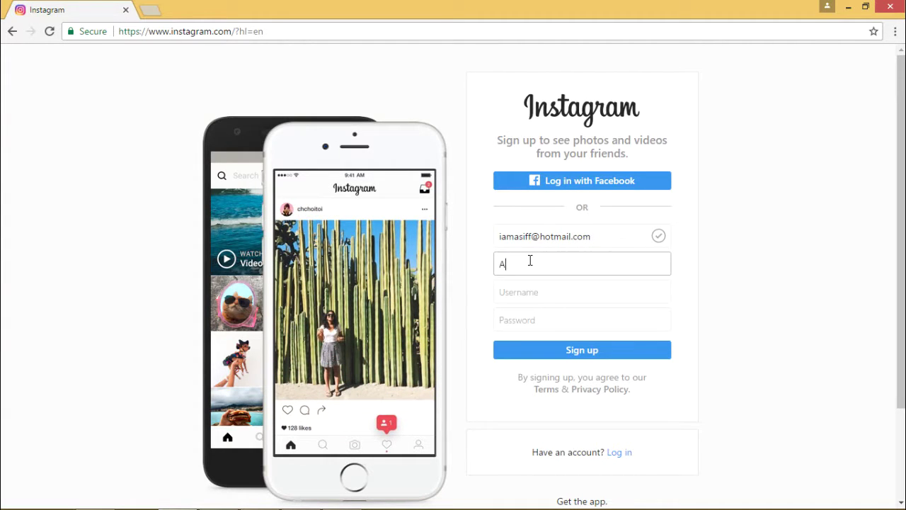
type("sif")
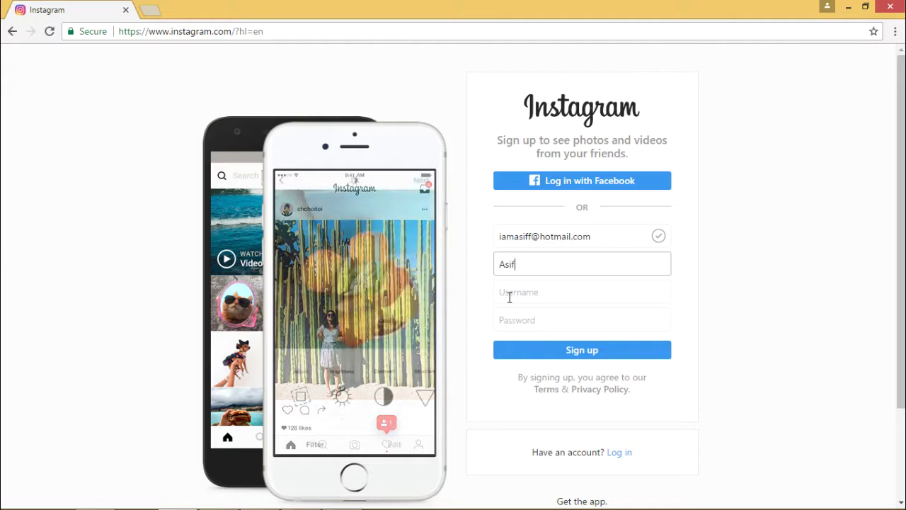
left_click(510, 296)
type("as")
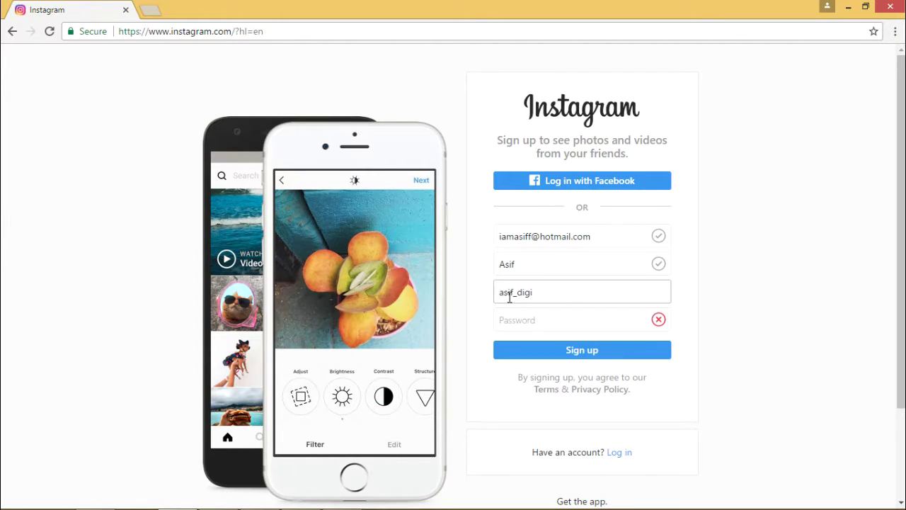
type("if_digi")
left_click(521, 320)
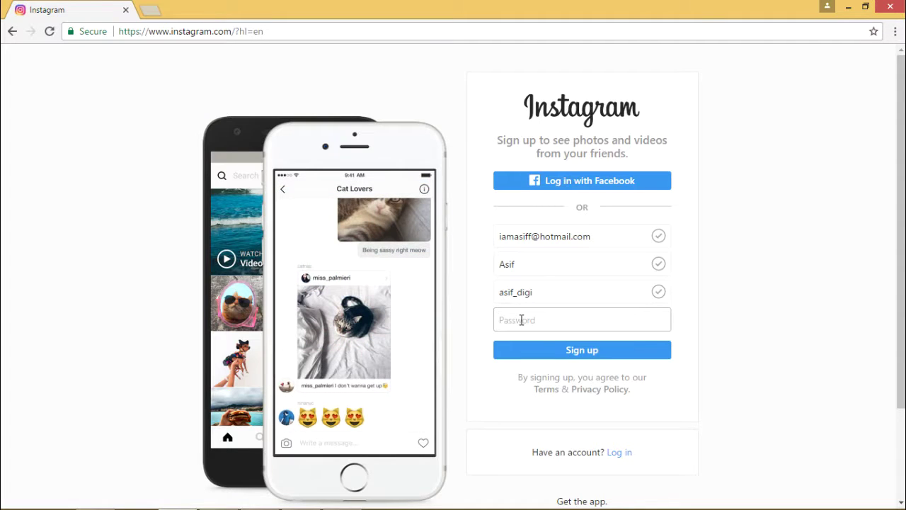
type("•••")
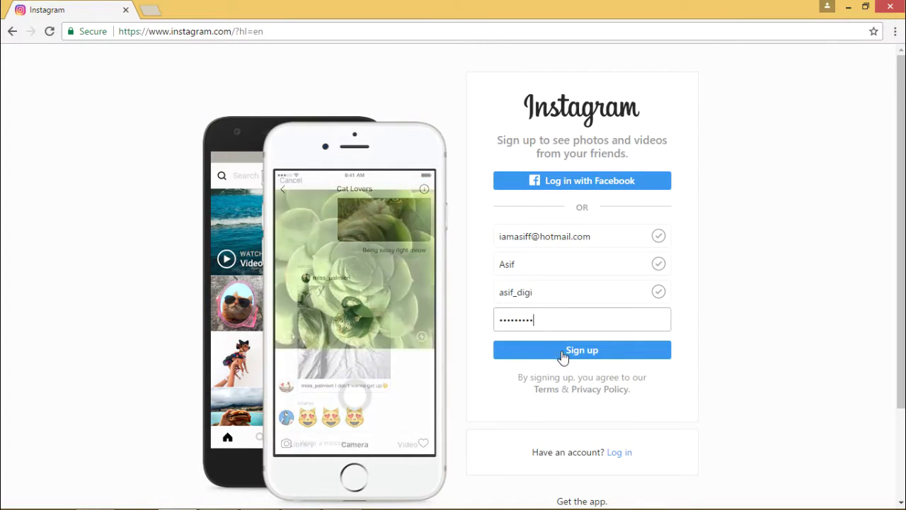
left_click(583, 348)
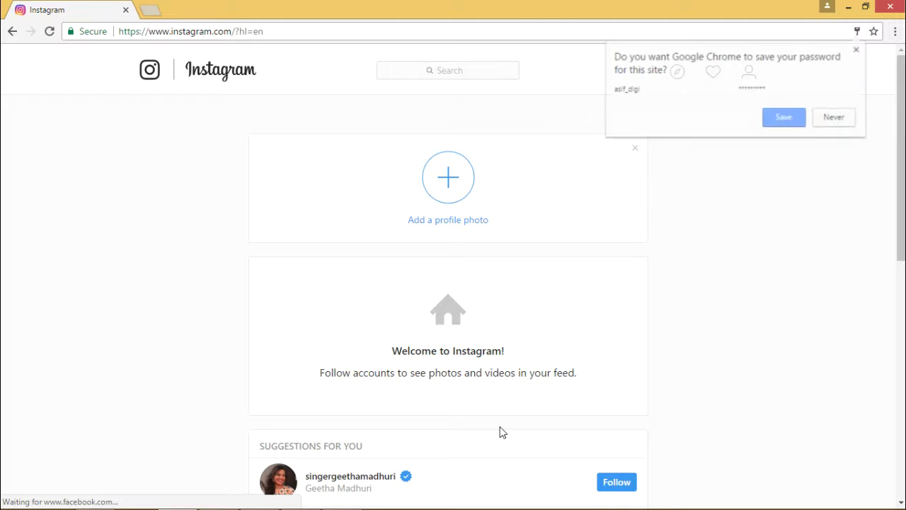
Decline Chrome's password save and browse the Suggestions For You list on the welcome feed
left_click(830, 120)
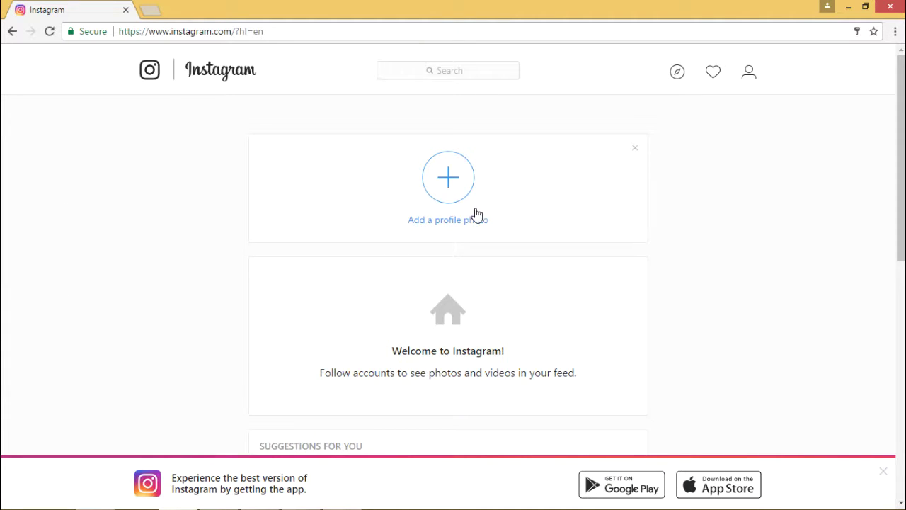
left_click_drag(901, 153, 901, 280)
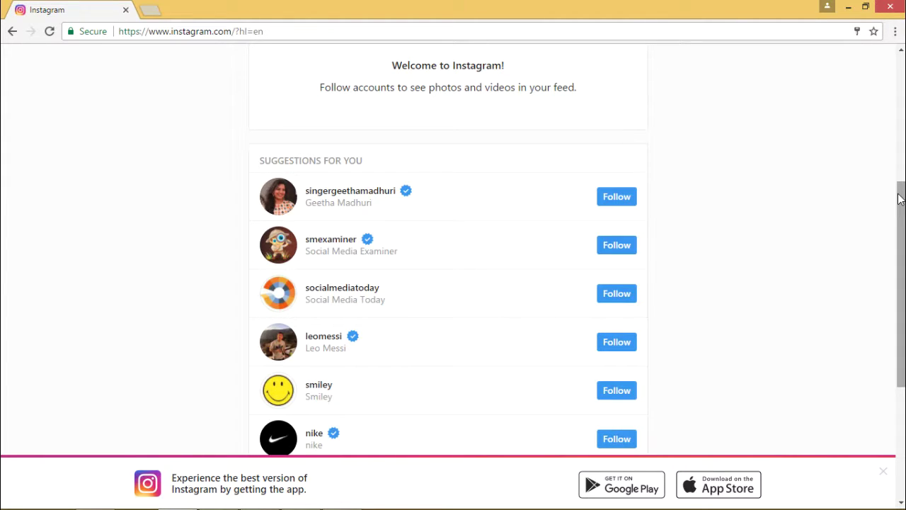
left_click_drag(898, 200, 897, 92)
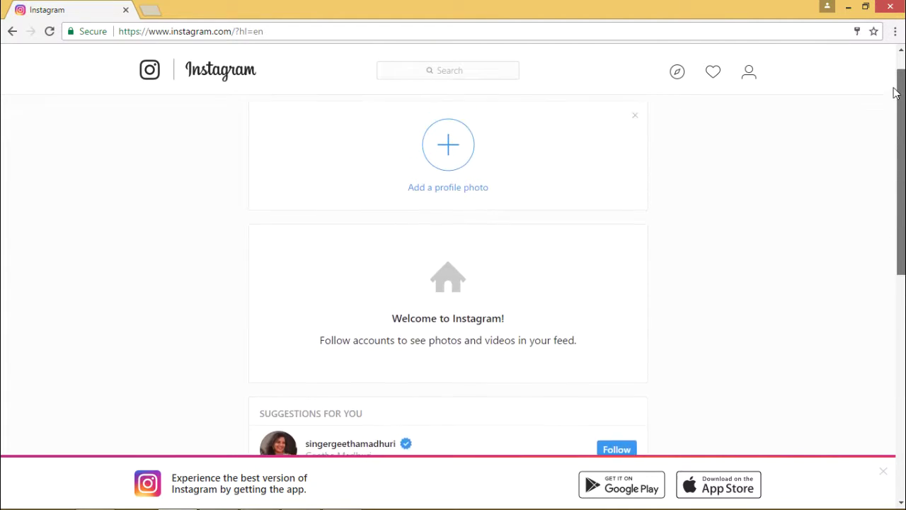
left_click(468, 64)
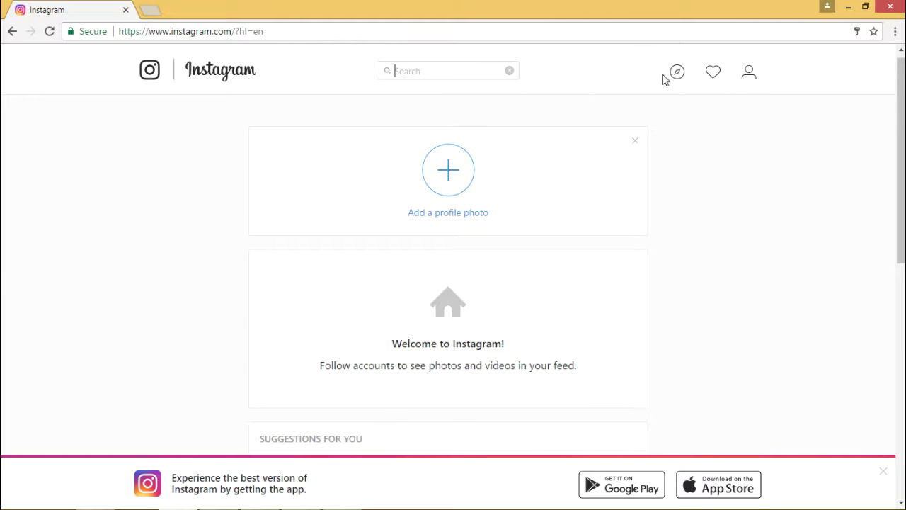
left_click(750, 73)
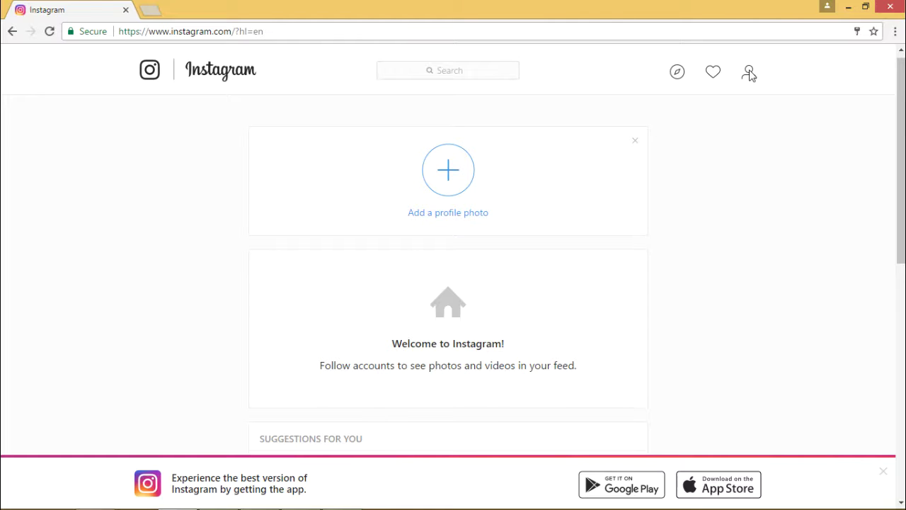
From the profile, open Edit Profile and write the bio 'Digital Marketing professionals, trainers.'
left_click(749, 73)
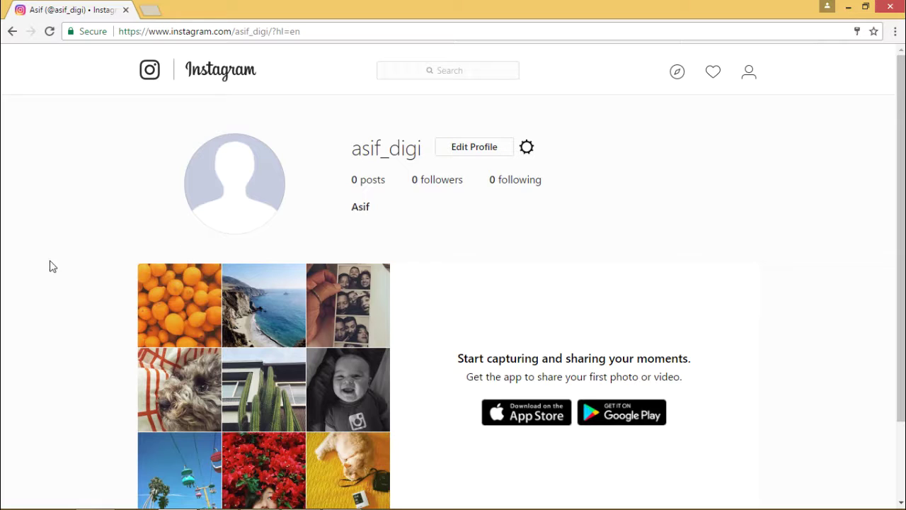
left_click(478, 154)
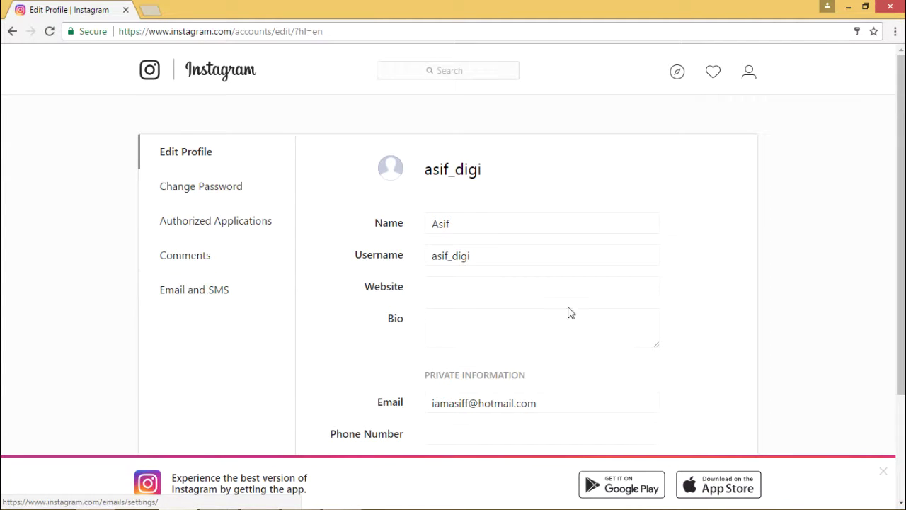
scroll(644, 287, "down", 3)
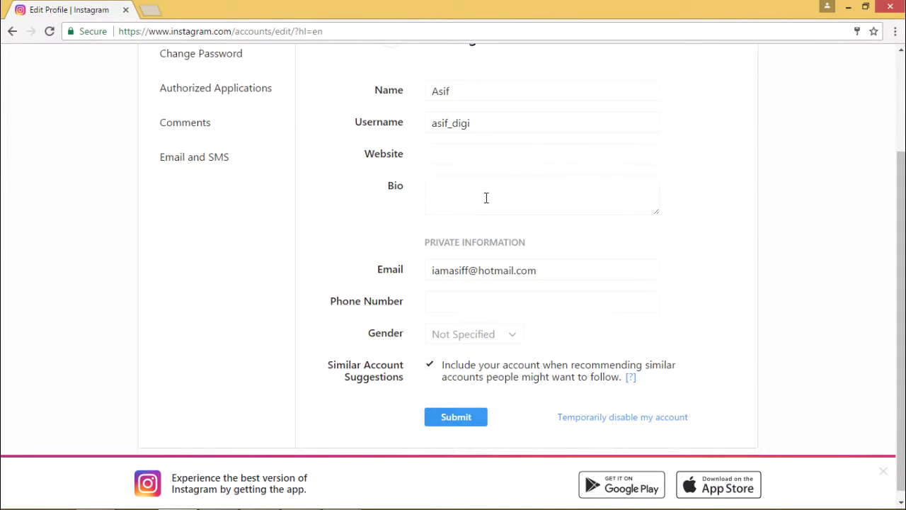
left_click(486, 197)
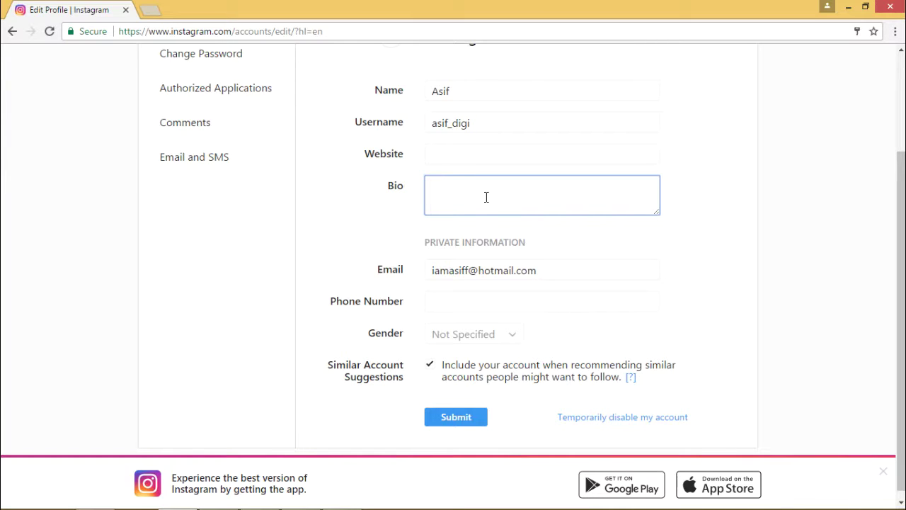
type("Digital Marketing pro")
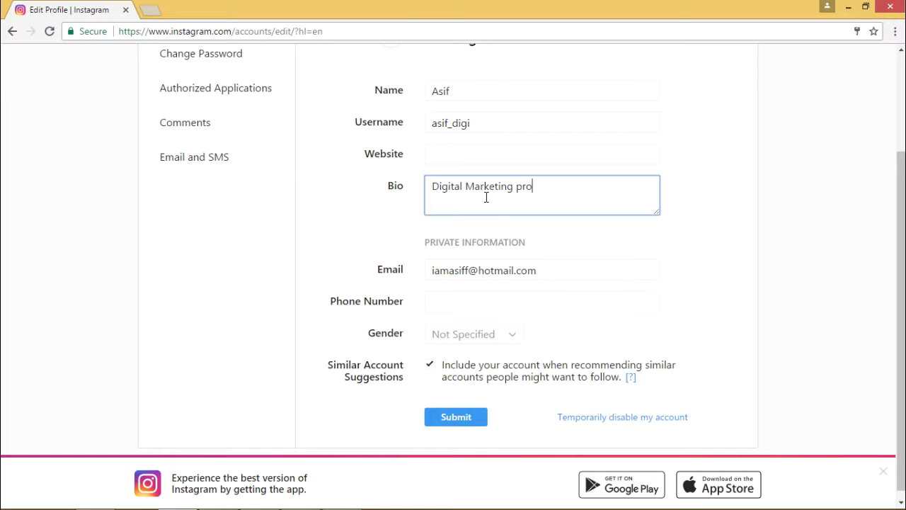
type("dw")
key("BackSpace")
type("fessionals, trainers.")
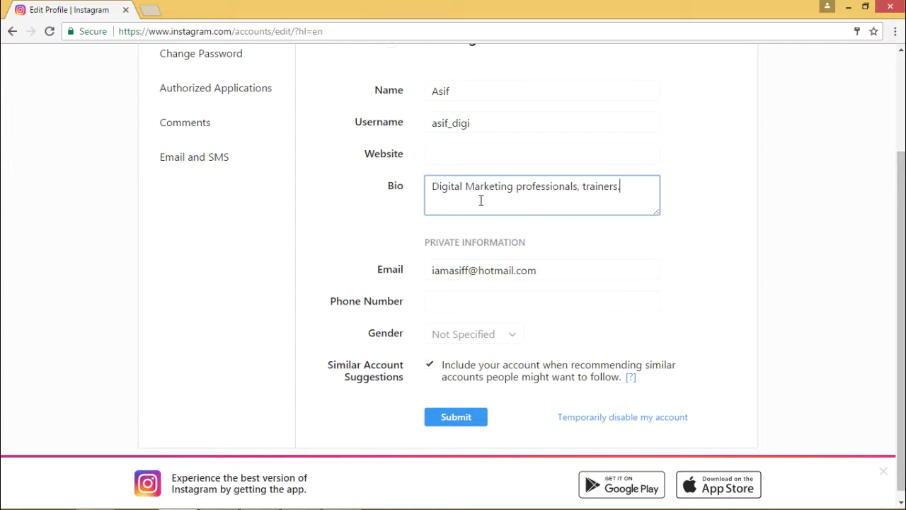
Set the gender to Male and submit the profile changes
left_click(457, 299)
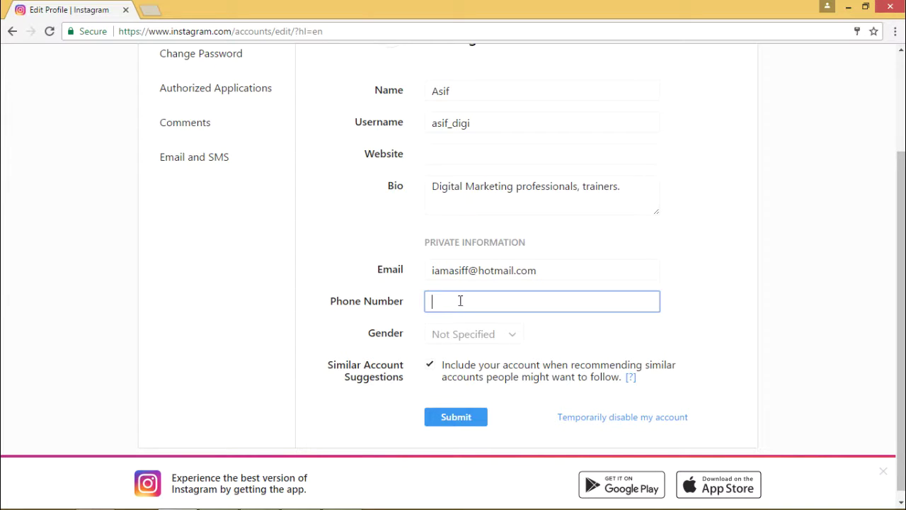
left_click(491, 335)
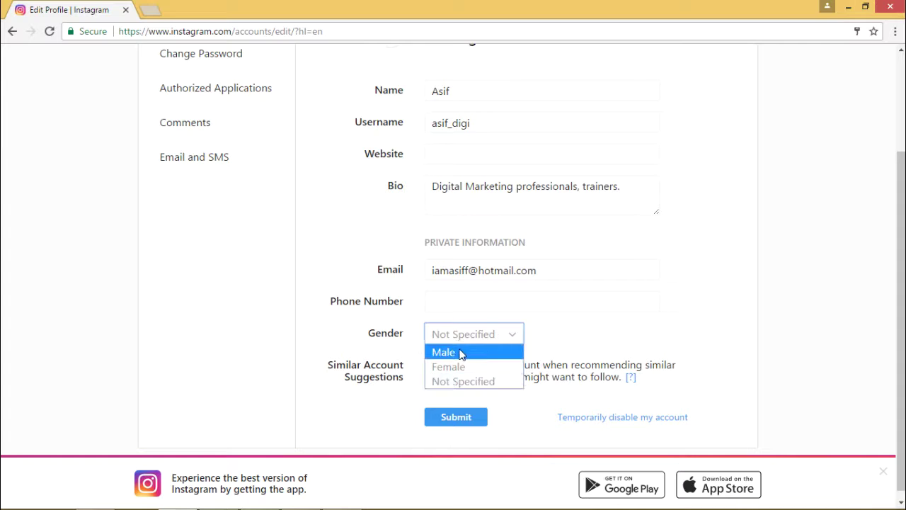
left_click(461, 352)
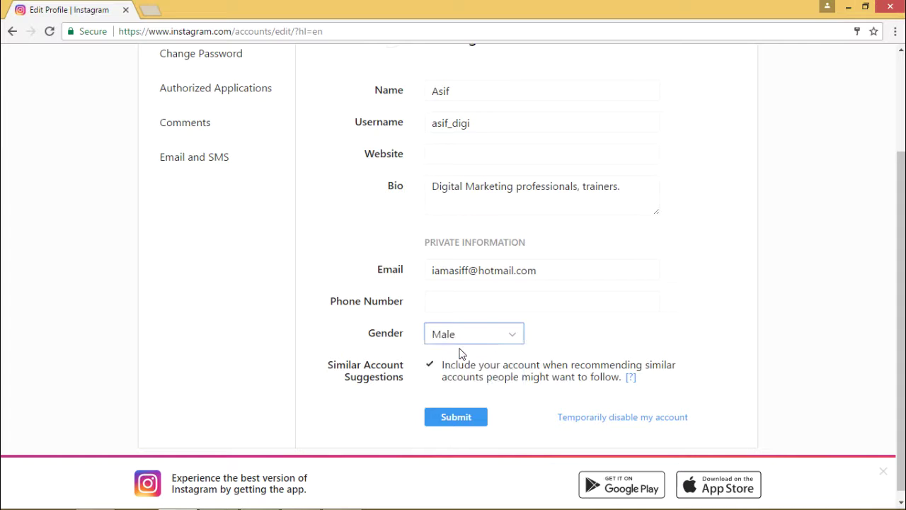
left_click(467, 419)
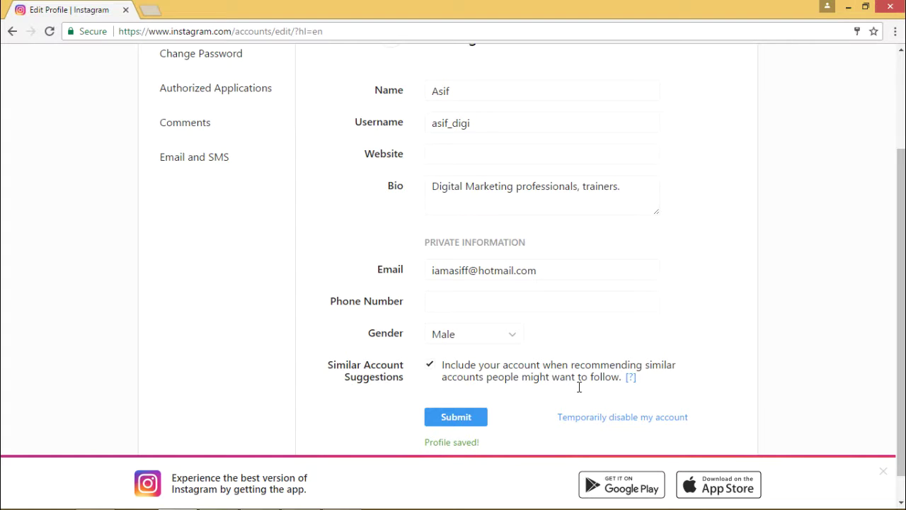
scroll(716, 266, "up", 2)
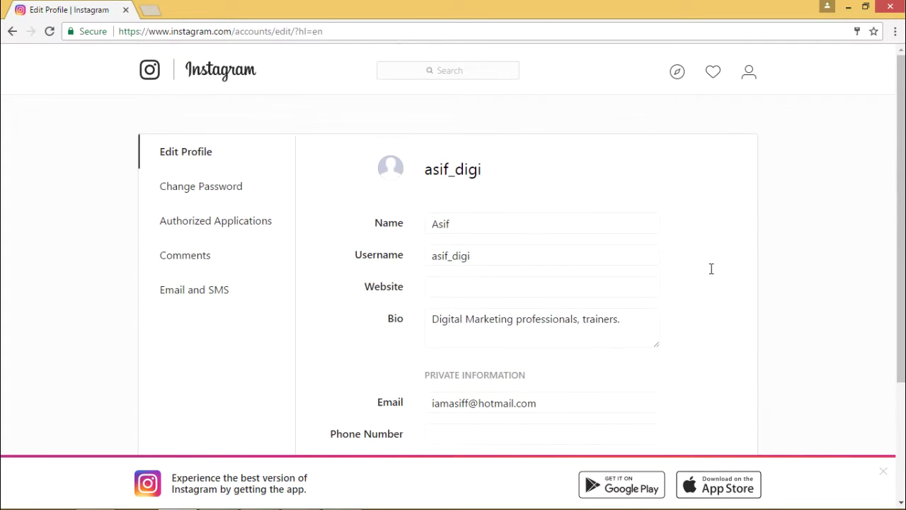
Look through the Change Password, Authorized Applications and Comments settings, then go to Discover People
left_click(192, 186)
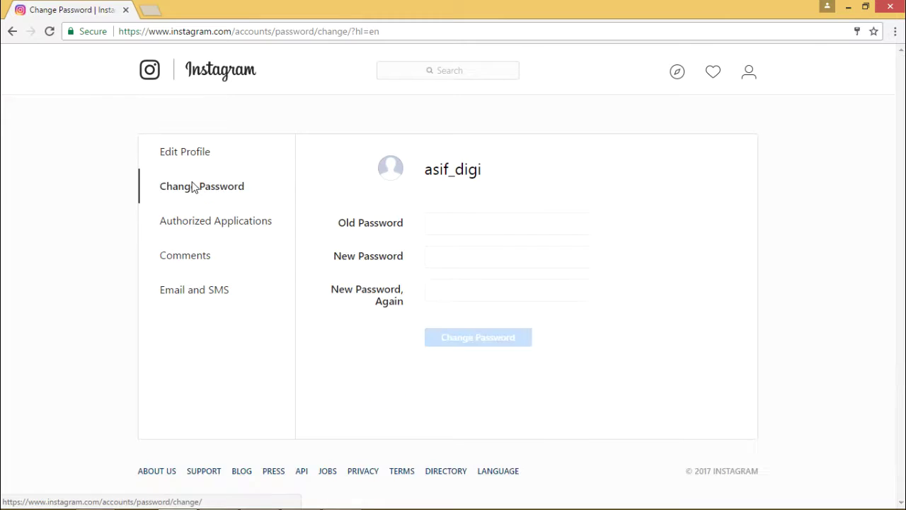
left_click(198, 221)
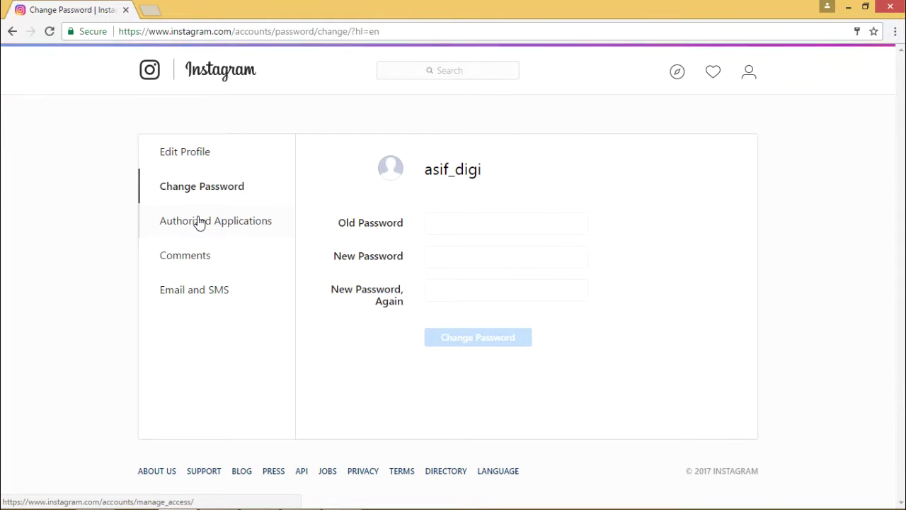
left_click(205, 261)
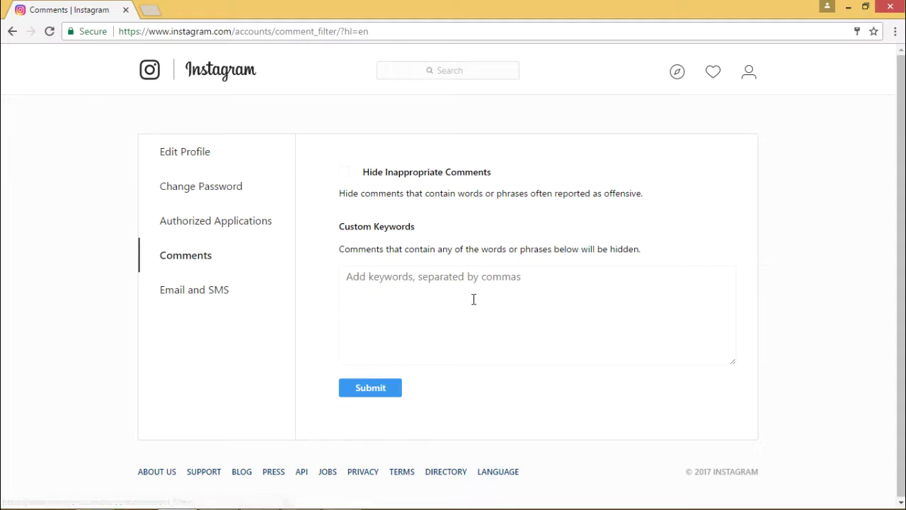
left_click(675, 74)
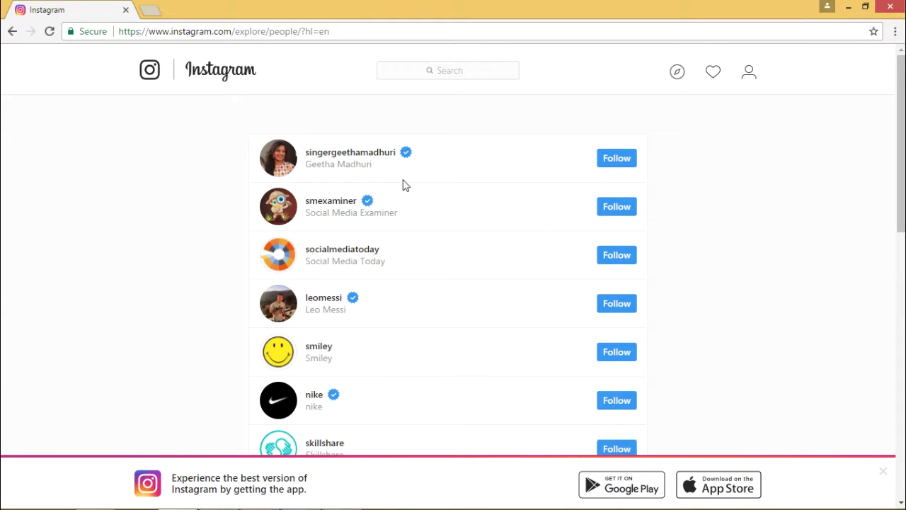
Scroll the suggested people list and glance at the empty Activity panel
scroll(401, 185, "down", 5)
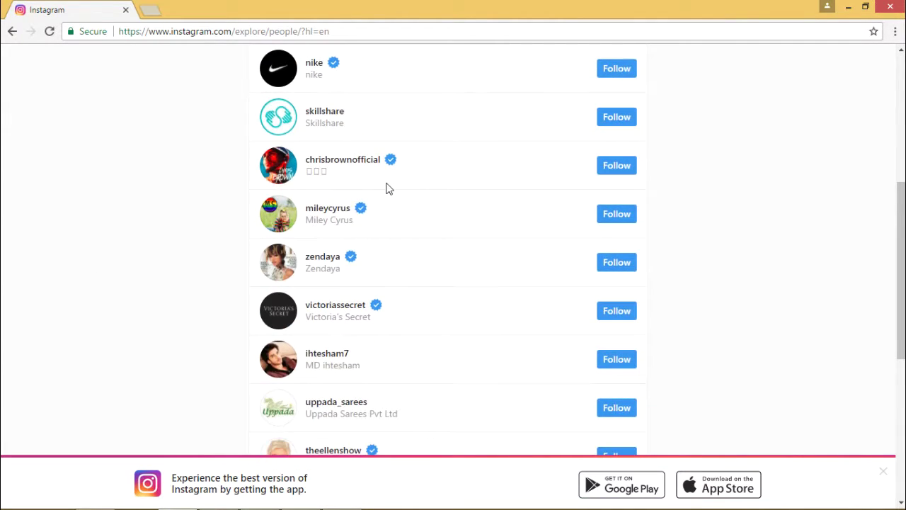
scroll(386, 188, "down", 5)
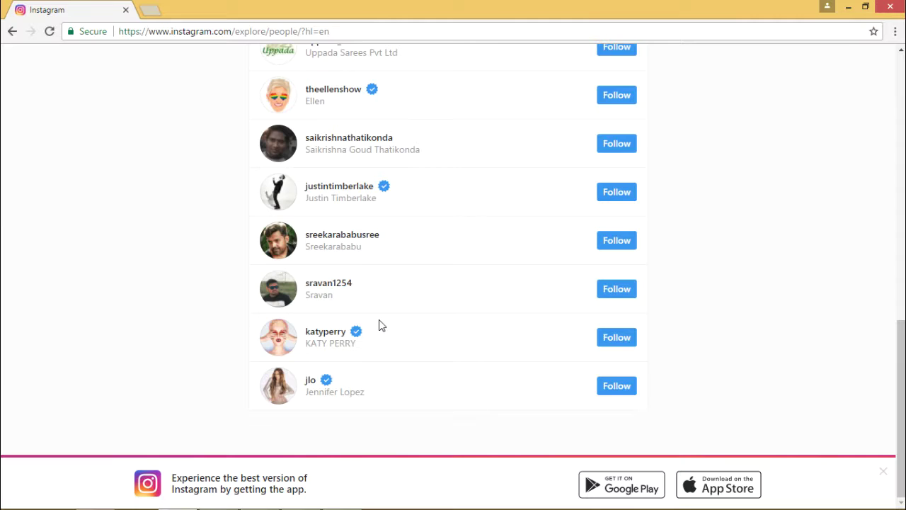
scroll(378, 321, "up", 10)
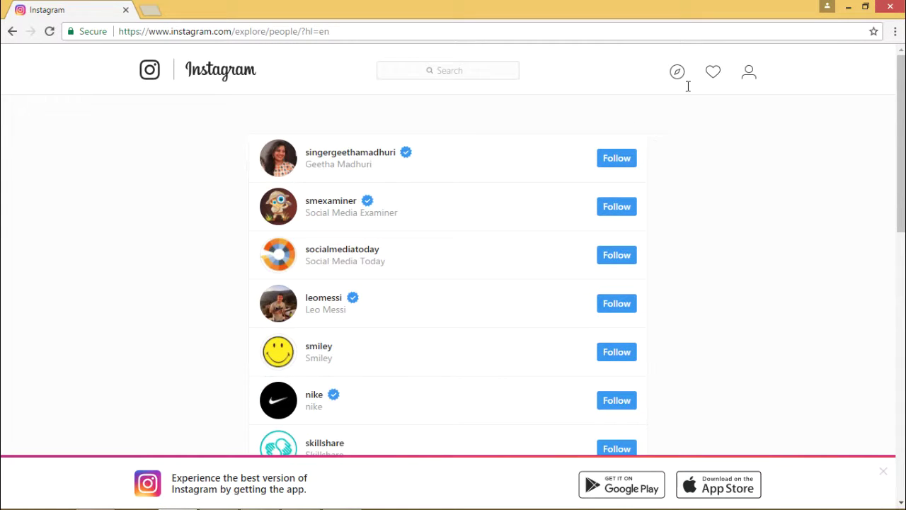
left_click(716, 75)
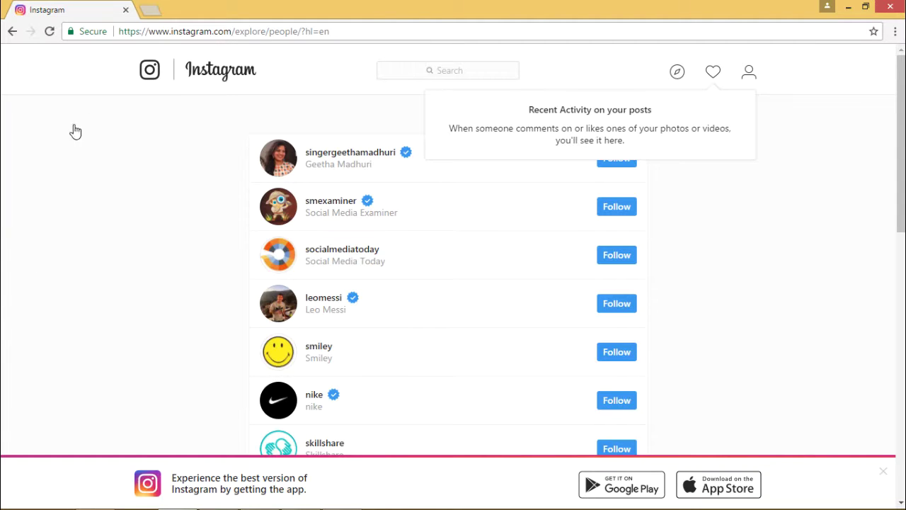
left_click(152, 75)
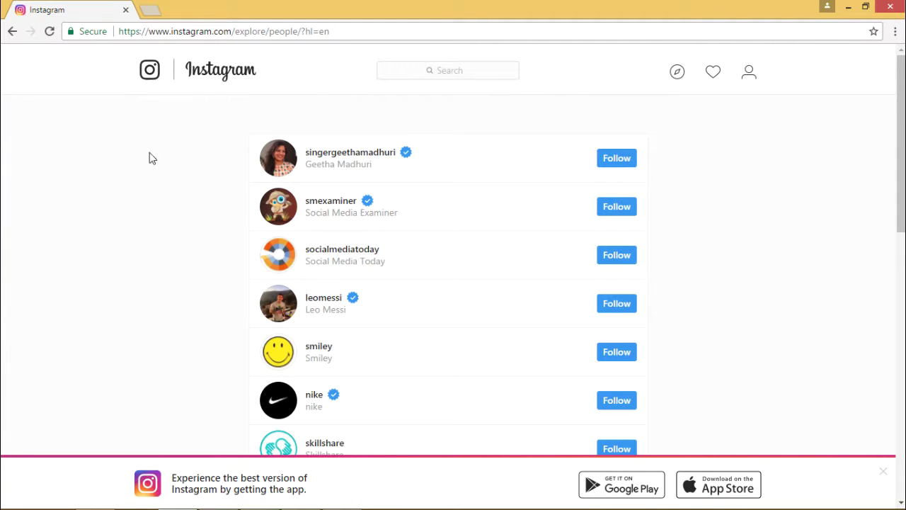
scroll(847, 190, "down", 10)
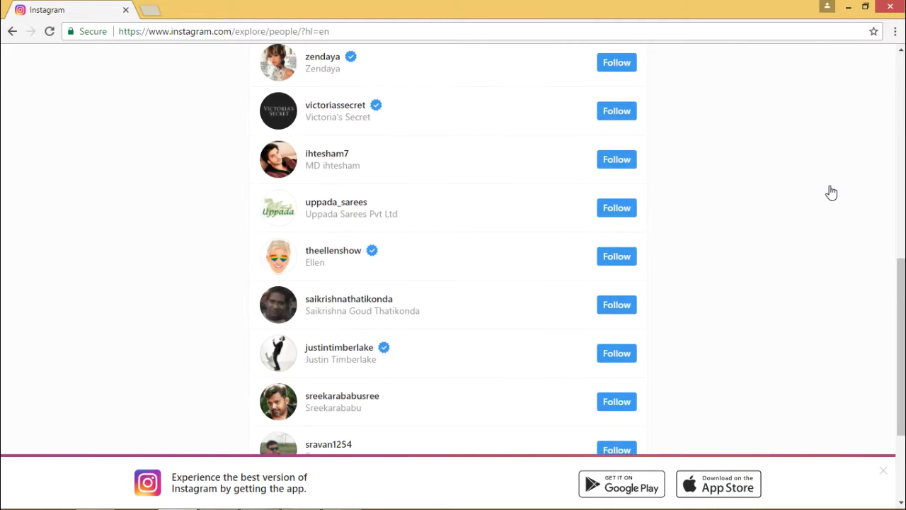
scroll(805, 197, "up", 10)
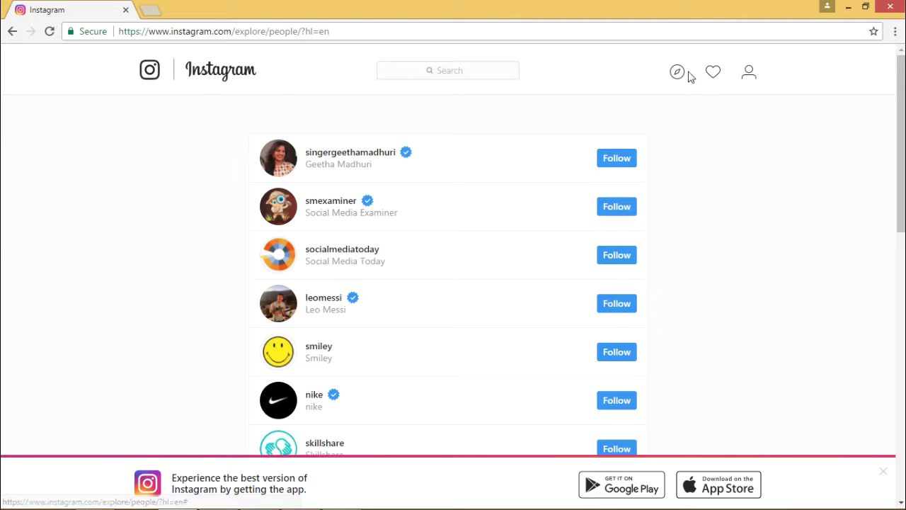
left_click(677, 73)
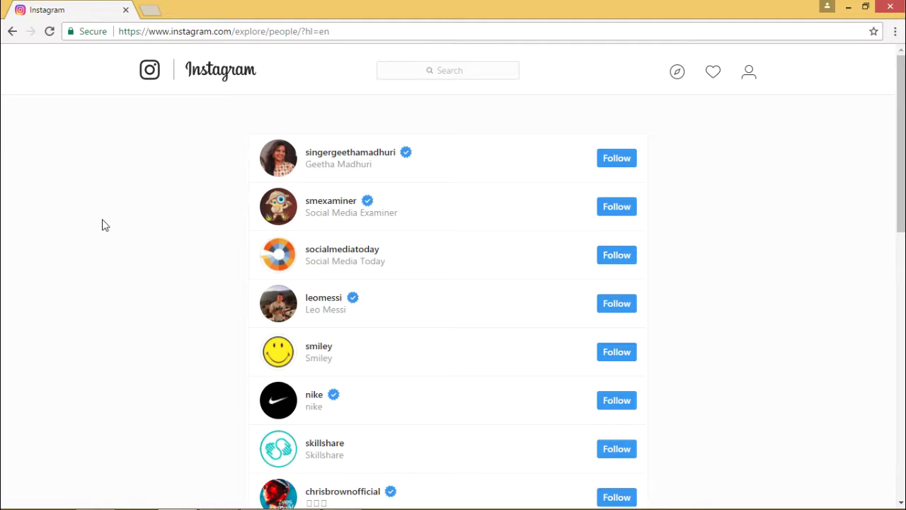
scroll(118, 287, "down", 9)
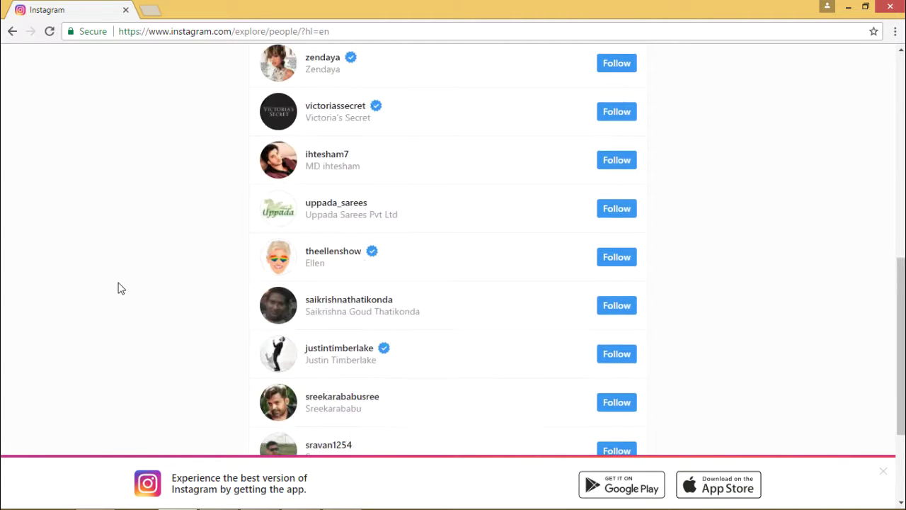
scroll(119, 287, "down", 1)
scroll(117, 277, "up", 10)
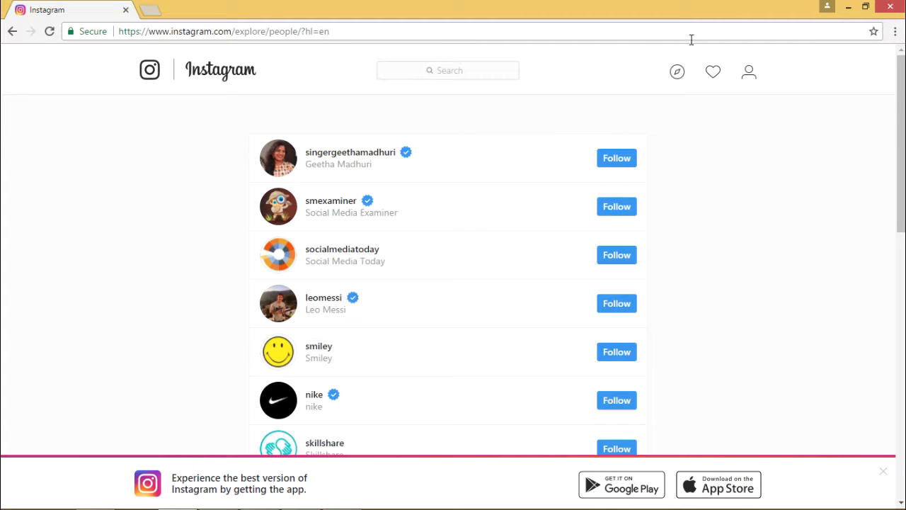
left_click(747, 76)
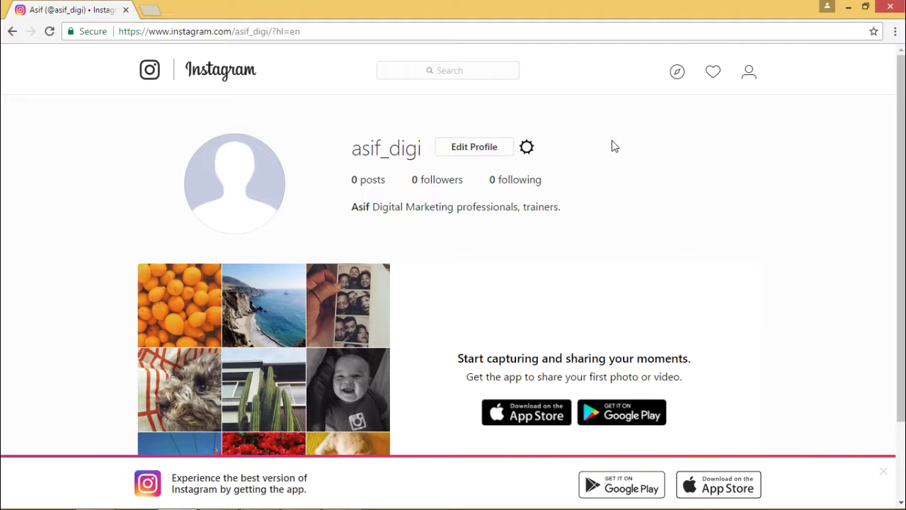
scroll(613, 146, "down", 2)
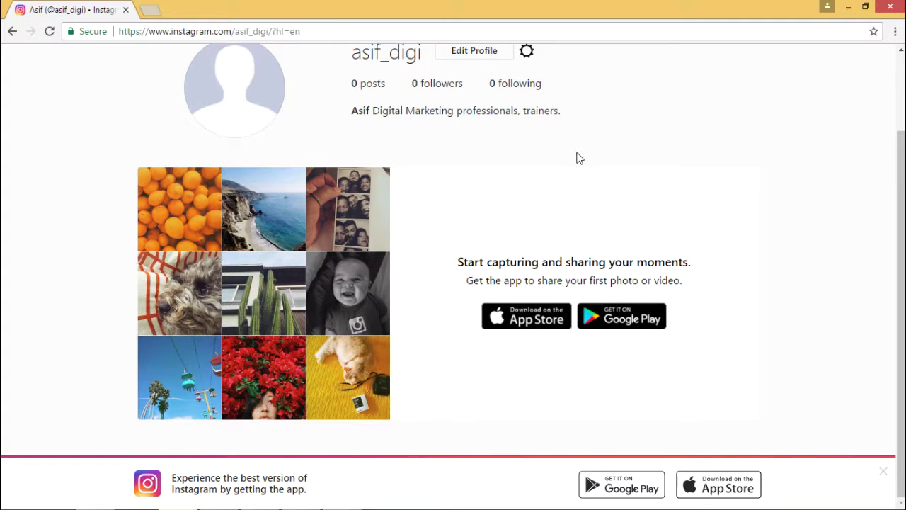
scroll(577, 158, "up", 2)
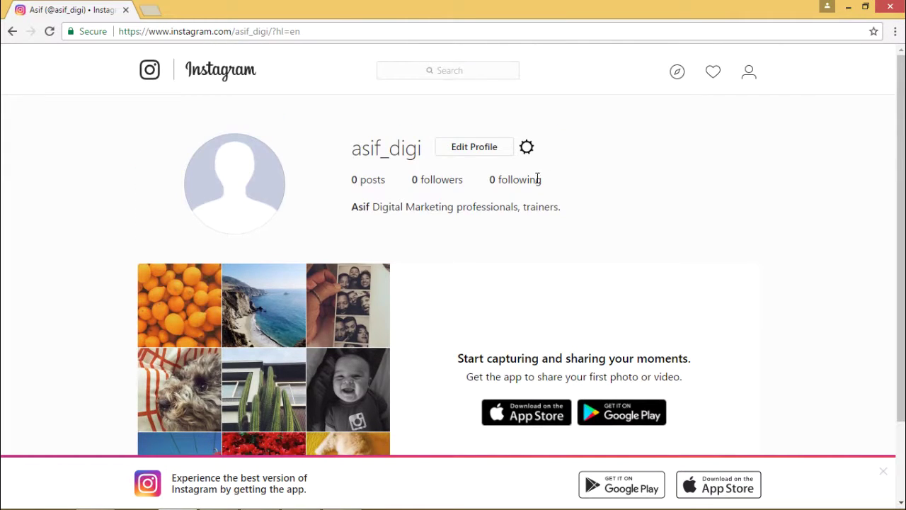
left_click(252, 168)
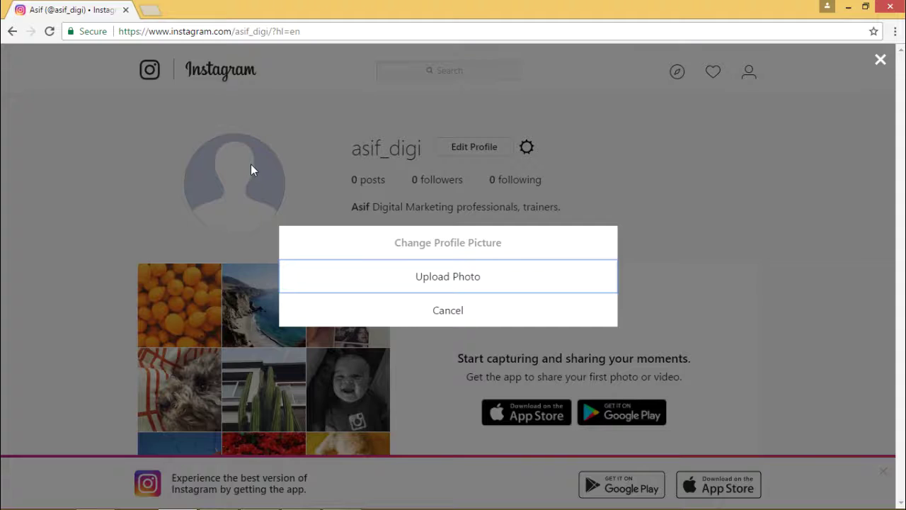
left_click(453, 313)
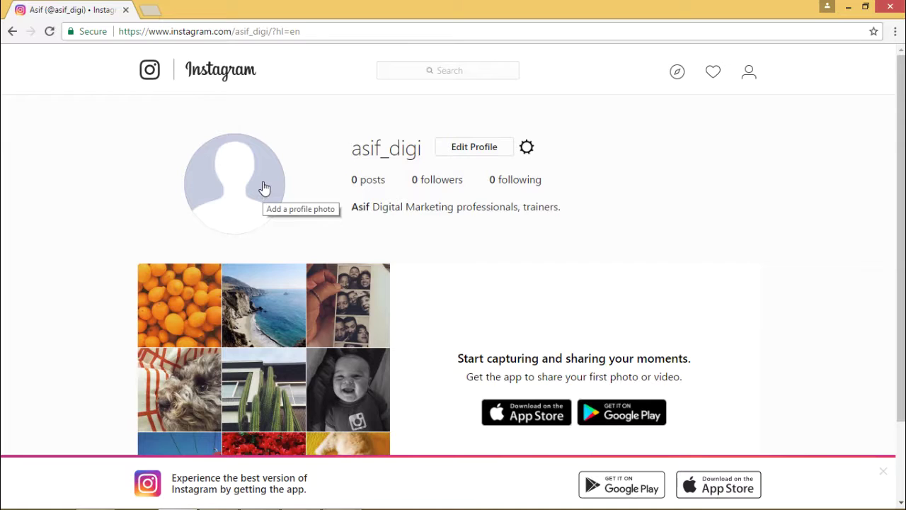
left_click(527, 146)
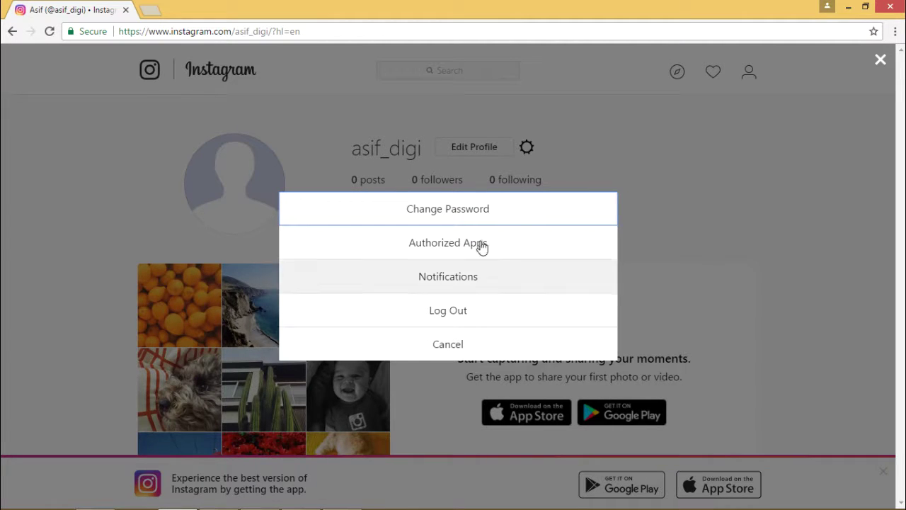
left_click(672, 118)
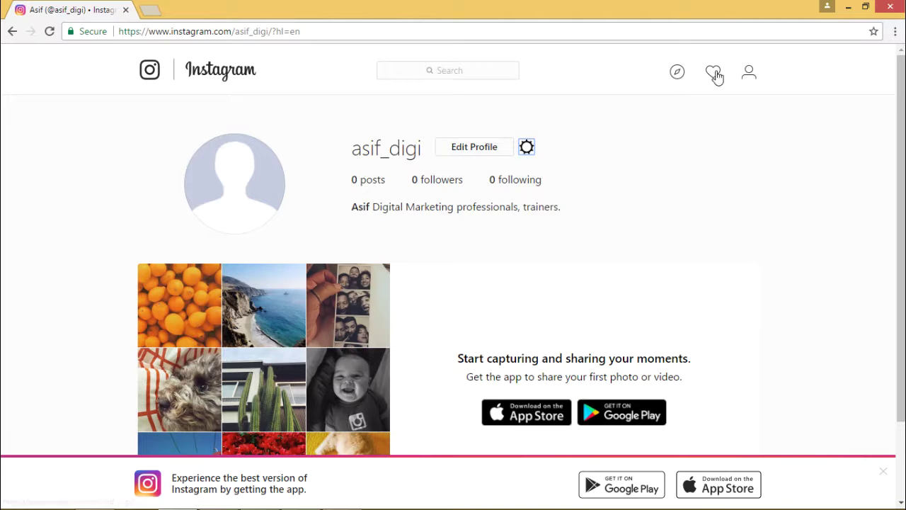
Follow socialmediatoday and skillshare from Discover People, then return to the home feed
left_click(680, 73)
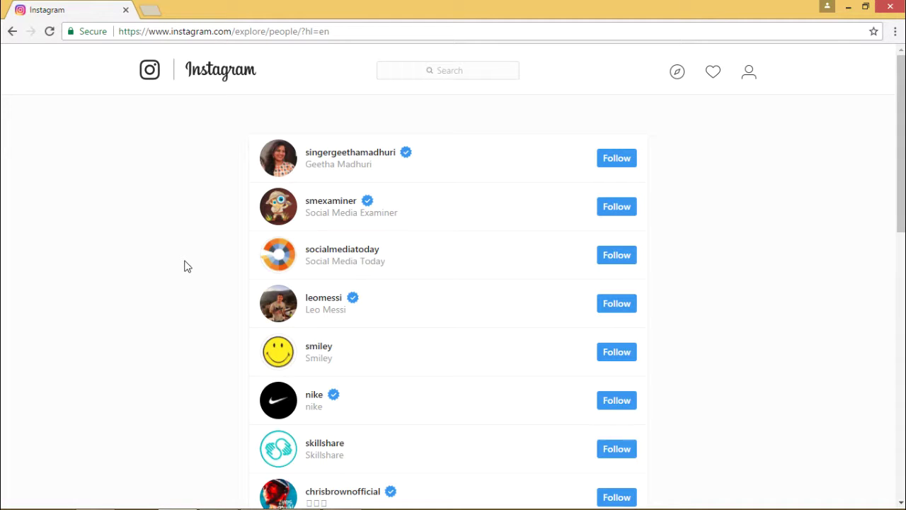
left_click(616, 258)
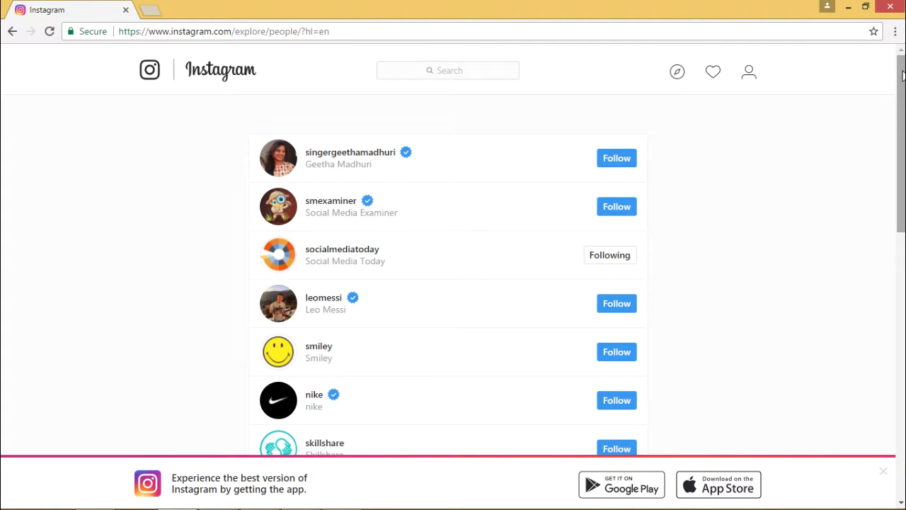
left_click_drag(901, 78, 885, 137)
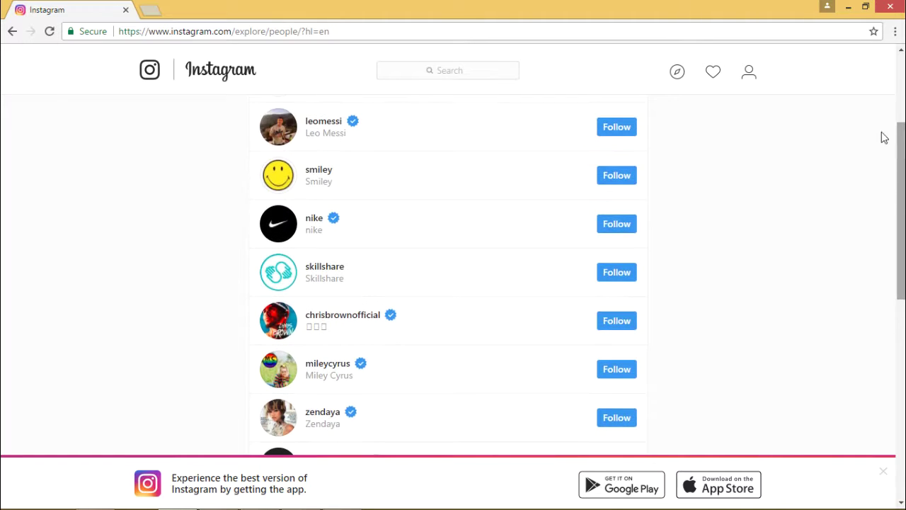
left_click(614, 275)
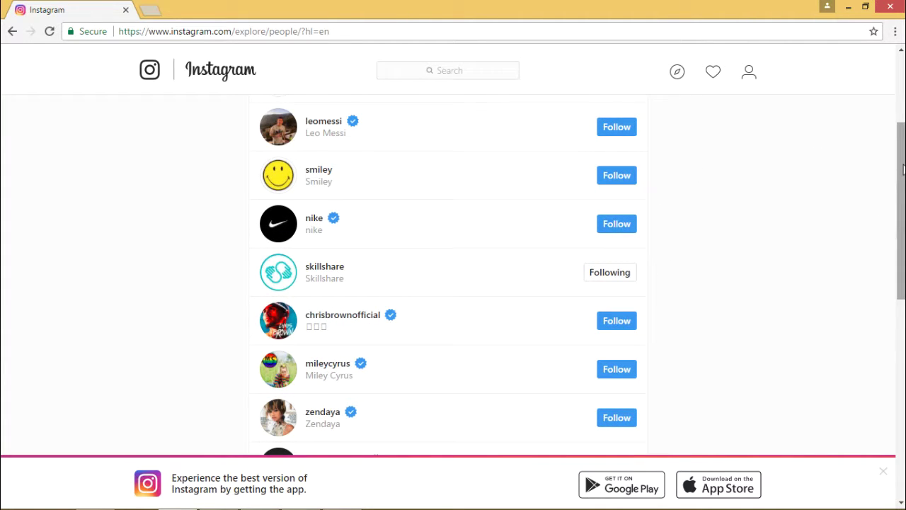
left_click_drag(903, 168, 903, 102)
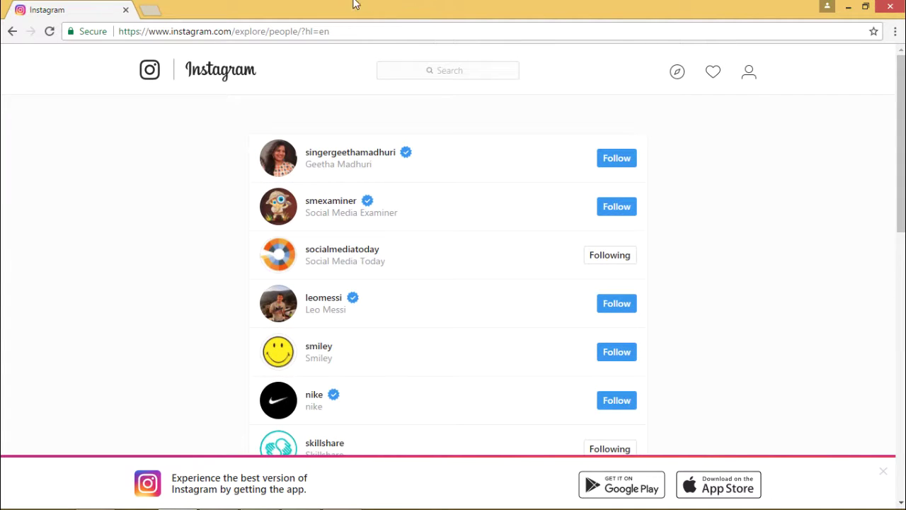
left_click(192, 79)
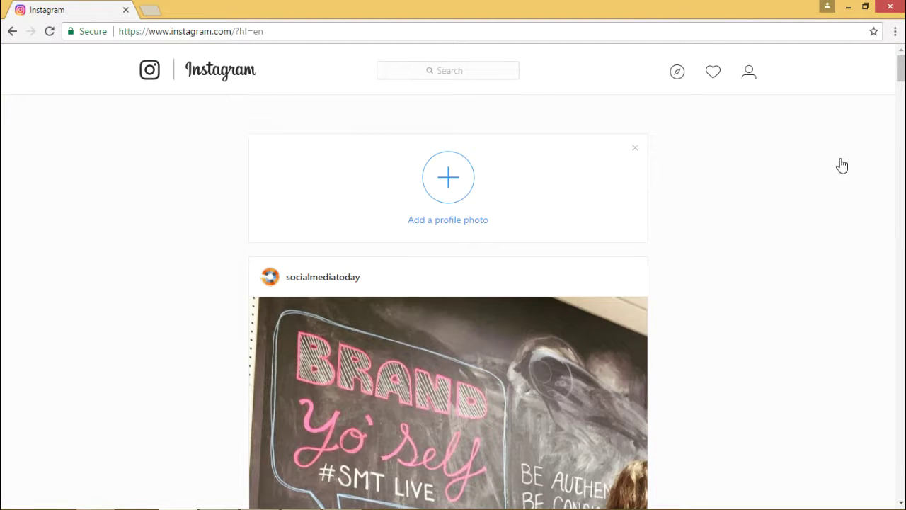
scroll(787, 179, "down", 2)
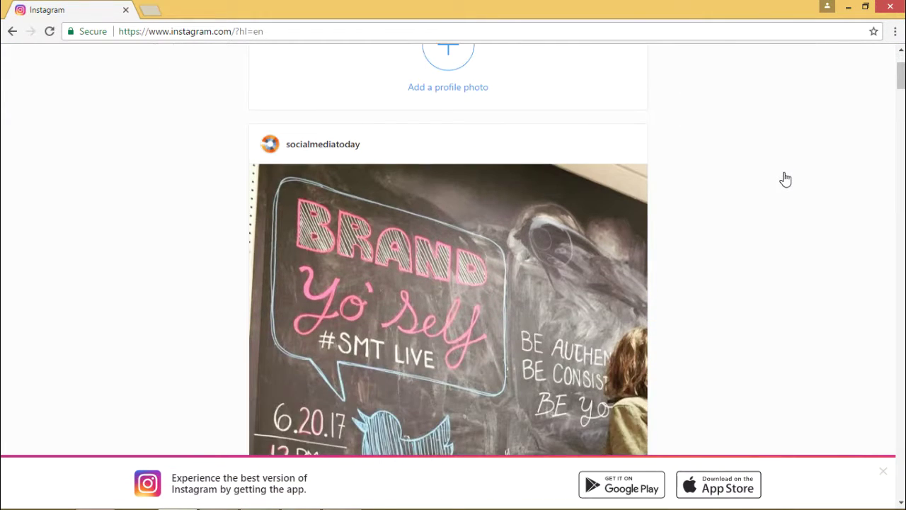
scroll(786, 179, "down", 5)
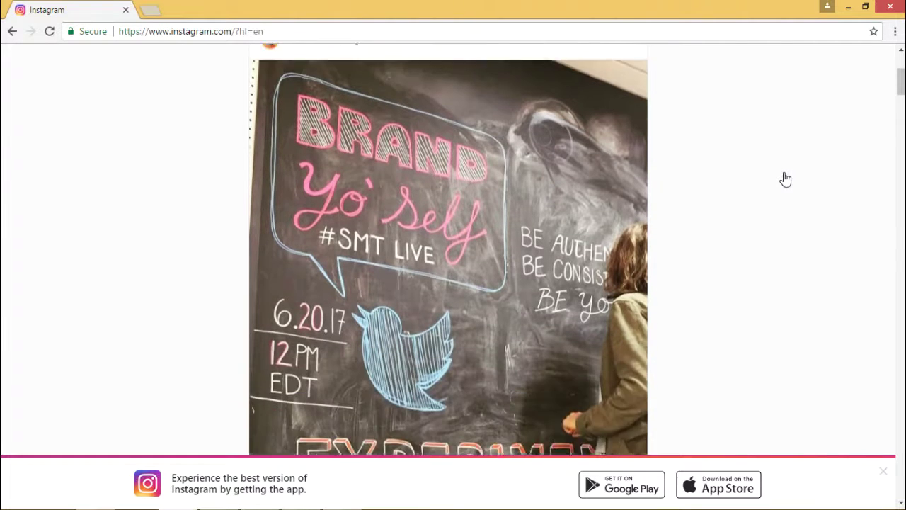
scroll(786, 178, "down", 5)
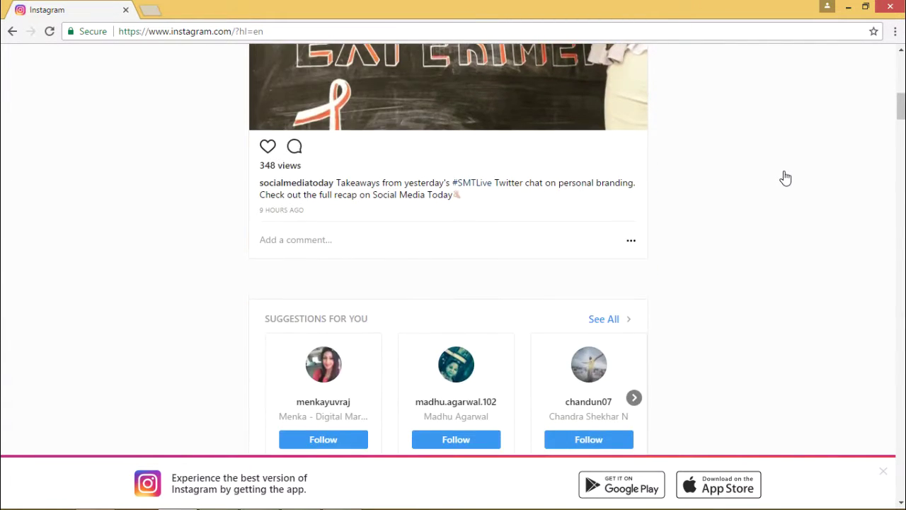
scroll(786, 178, "down", 4)
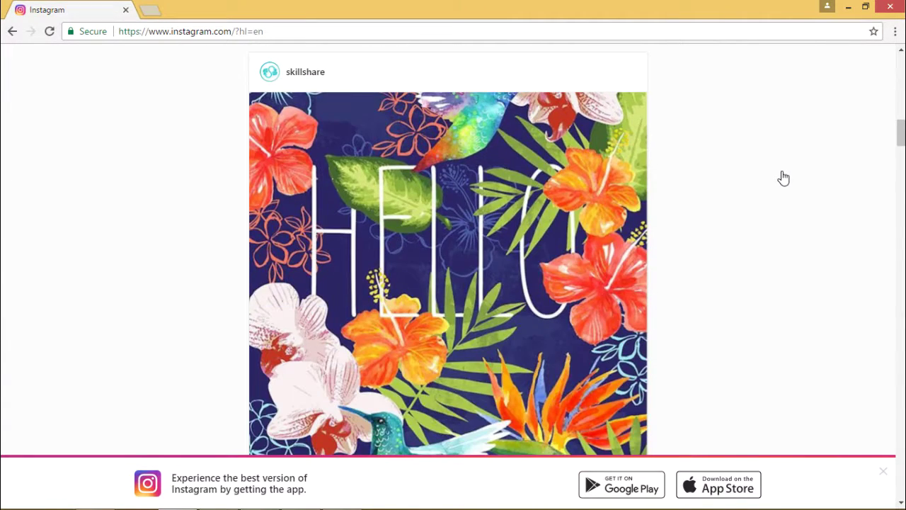
scroll(784, 178, "up", 3)
scroll(784, 178, "down", 3)
scroll(784, 178, "down", 5)
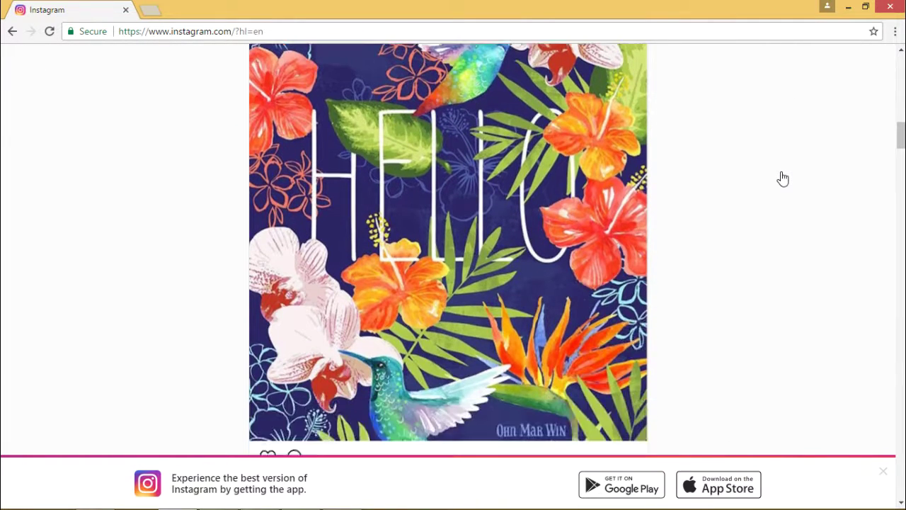
scroll(782, 180, "down", 2)
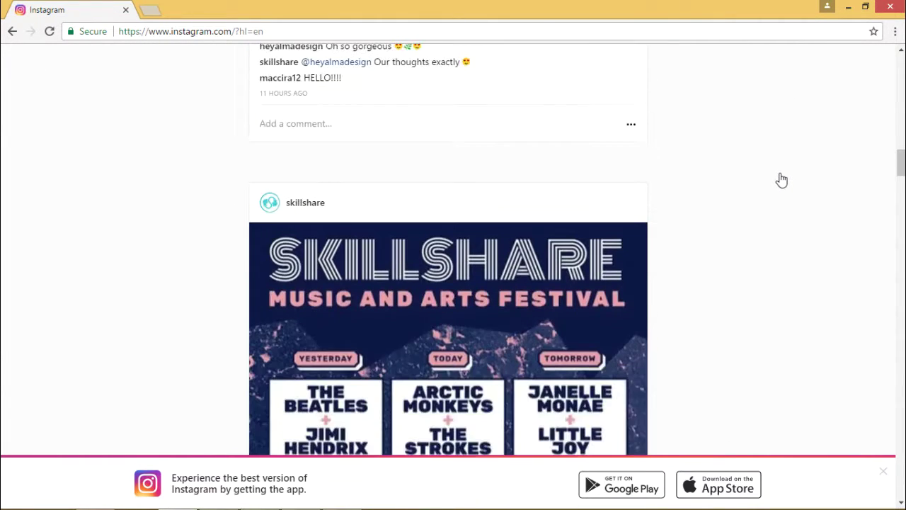
scroll(779, 181, "down", 3)
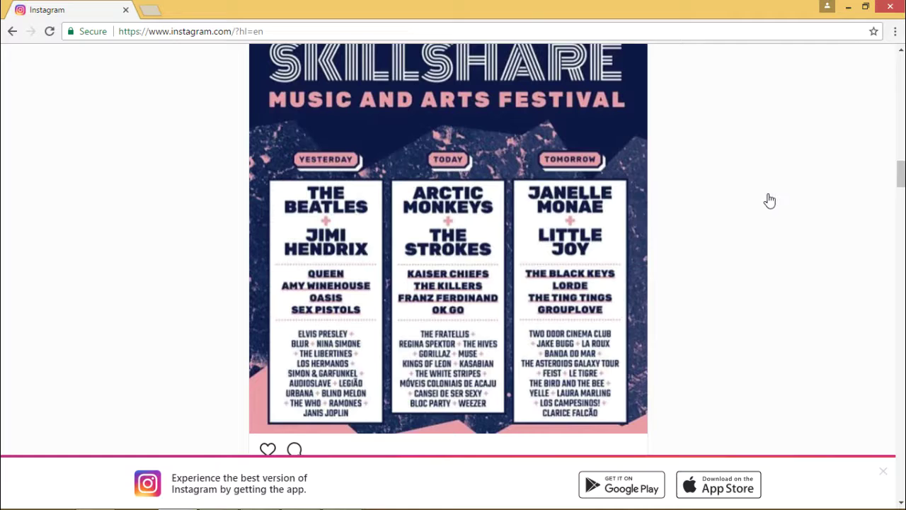
scroll(769, 198, "up", 6)
scroll(765, 189, "up", 10)
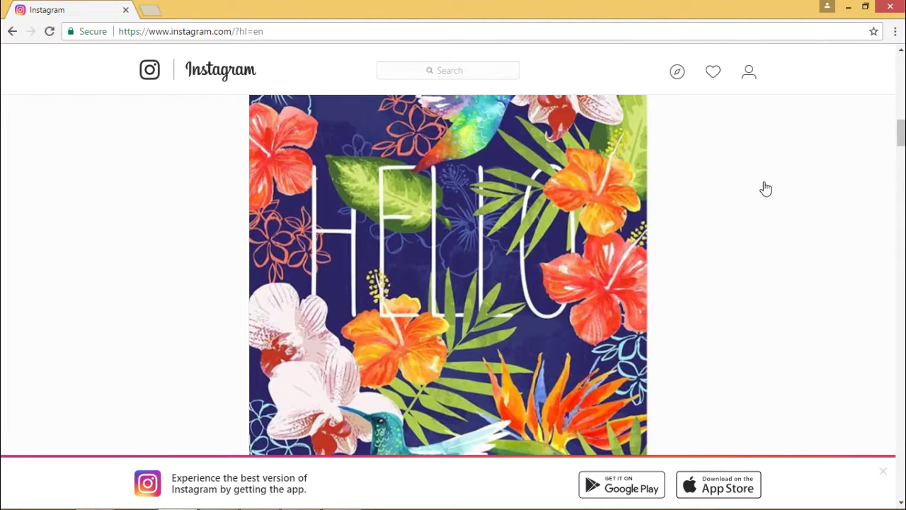
scroll(764, 186, "up", 2)
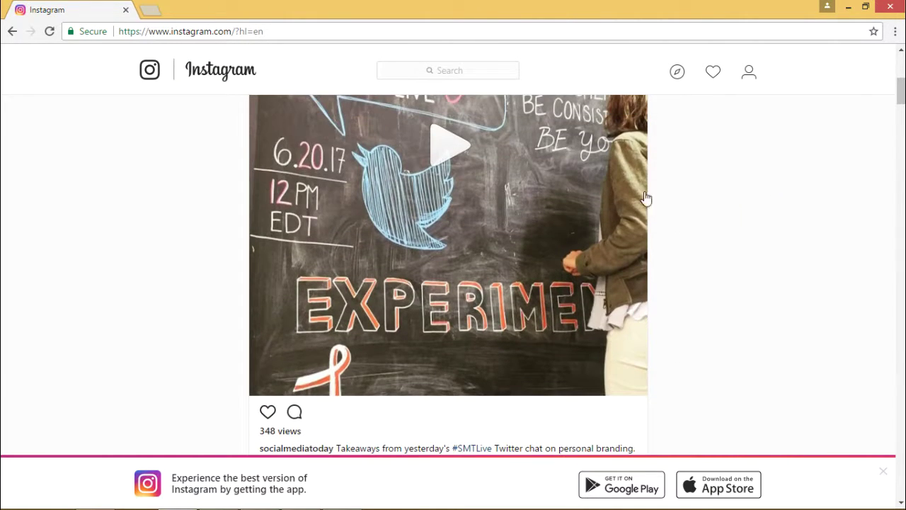
scroll(844, 204, "up", 3)
scroll(804, 222, "up", 3)
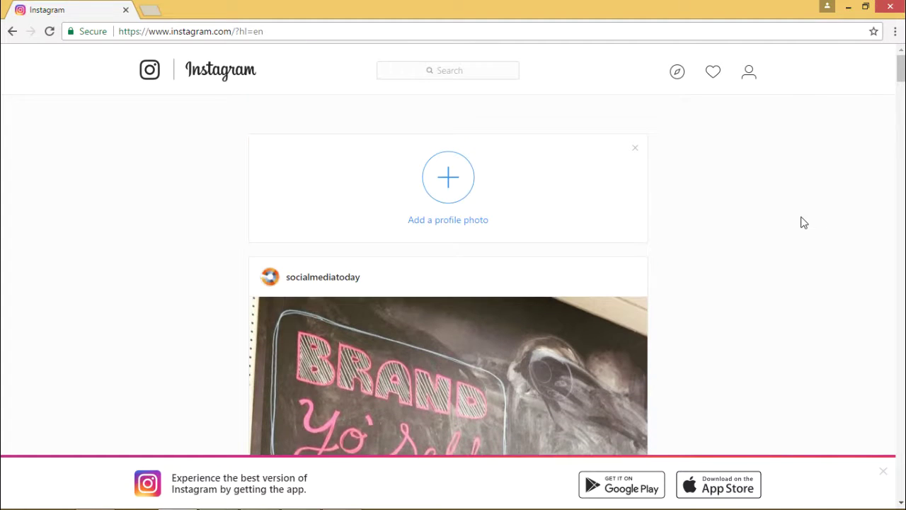
scroll(706, 267, "down", 3)
scroll(705, 266, "down", 2)
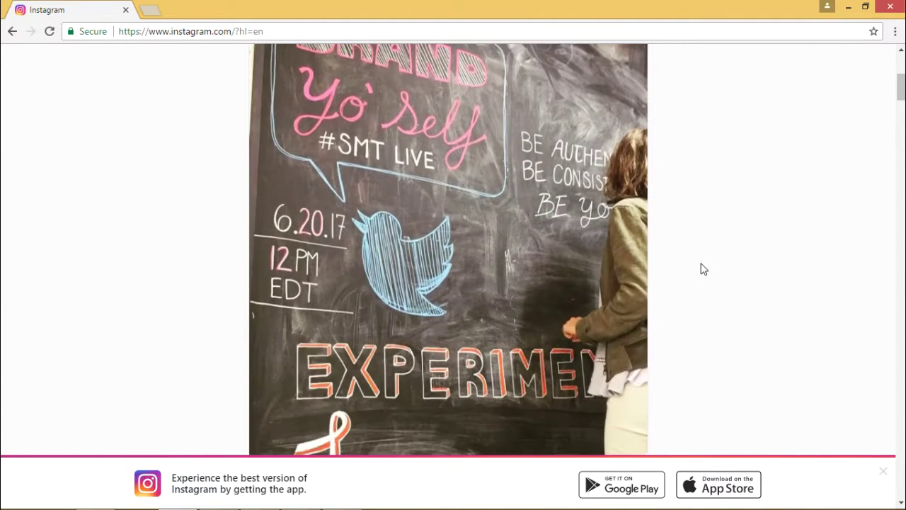
scroll(701, 266, "down", 3)
scroll(700, 264, "down", 2)
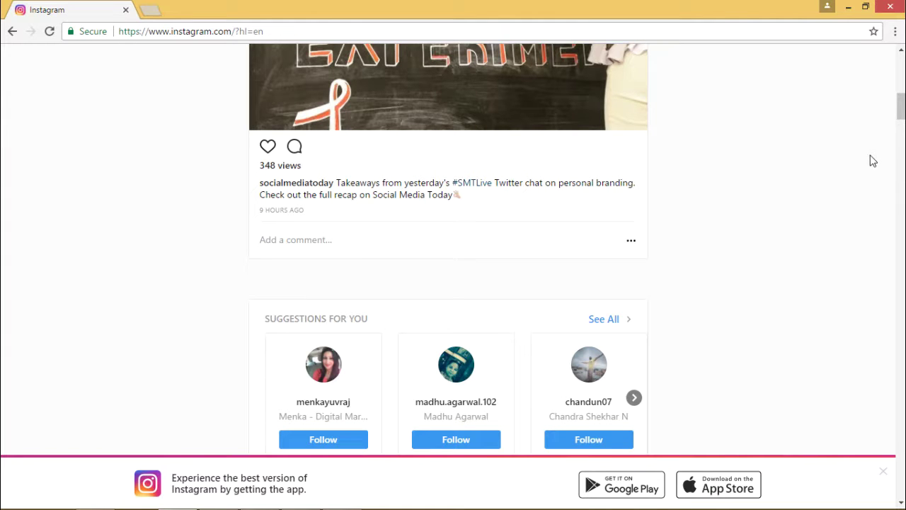
scroll(869, 163, "down", 6)
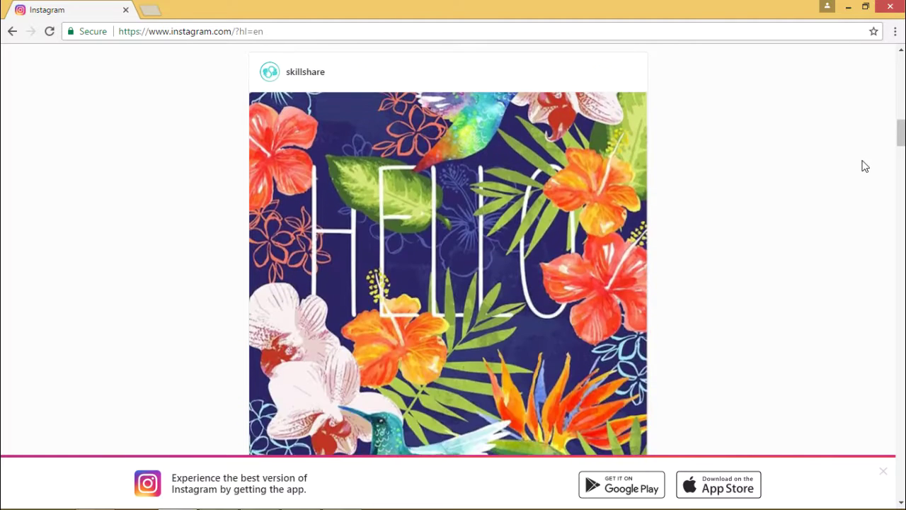
scroll(866, 166, "down", 8)
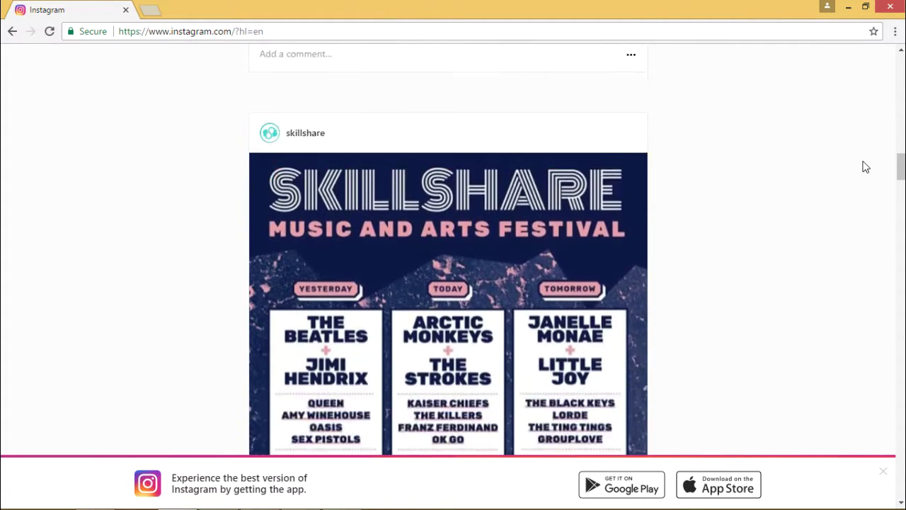
scroll(865, 166, "down", 3)
scroll(865, 167, "down", 9)
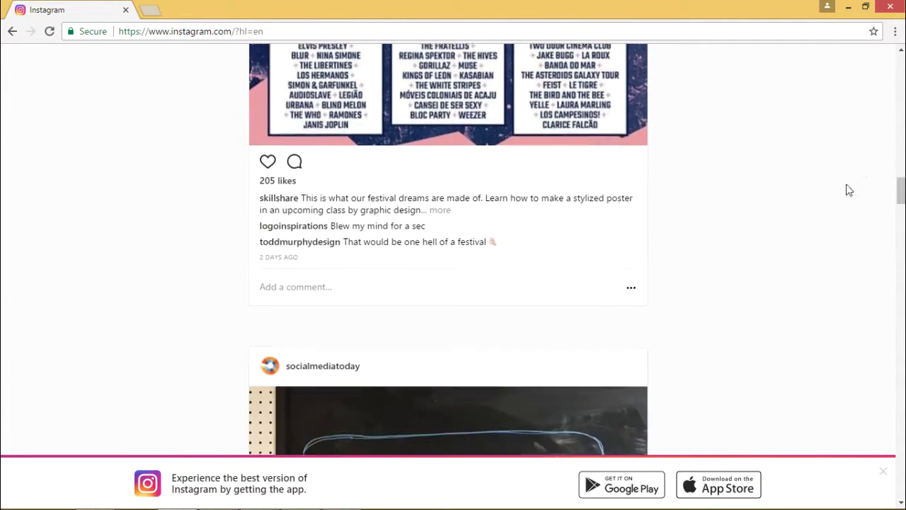
scroll(835, 159, "down", 4)
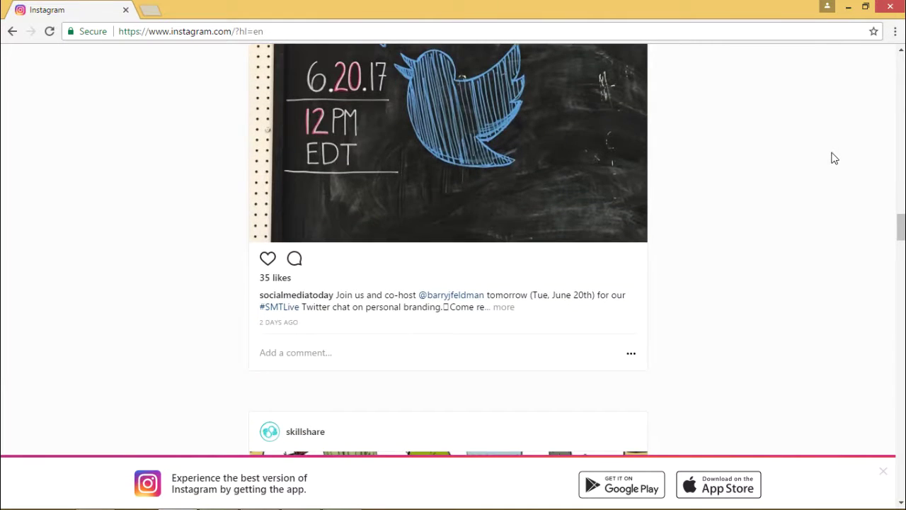
scroll(836, 156, "up", 4)
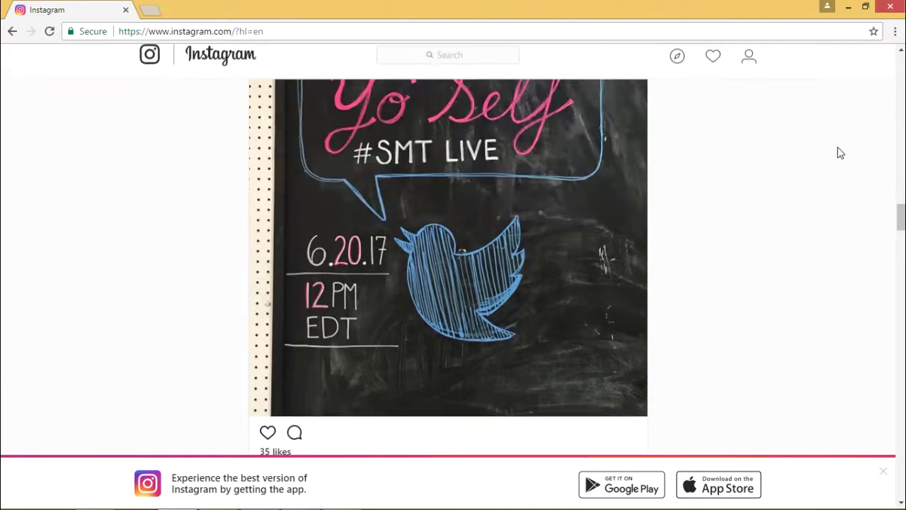
scroll(844, 151, "down", 9)
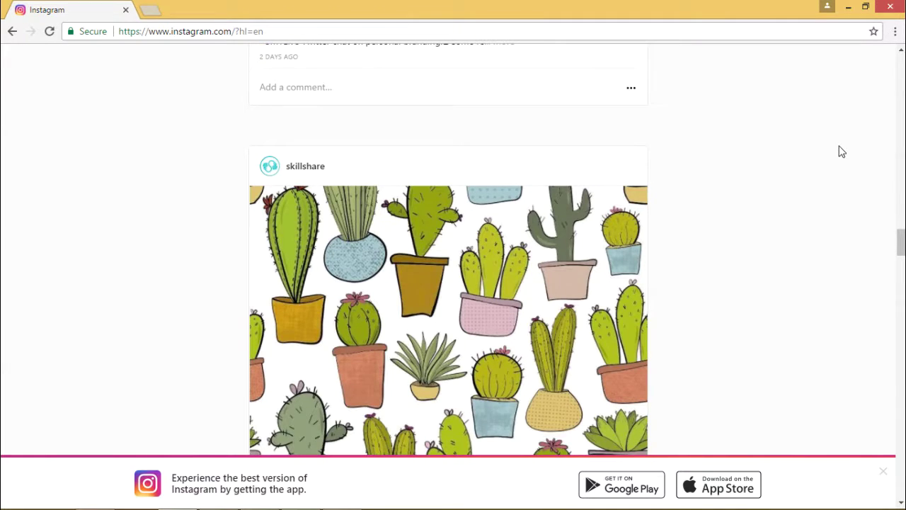
scroll(840, 149, "down", 4)
scroll(838, 146, "down", 7)
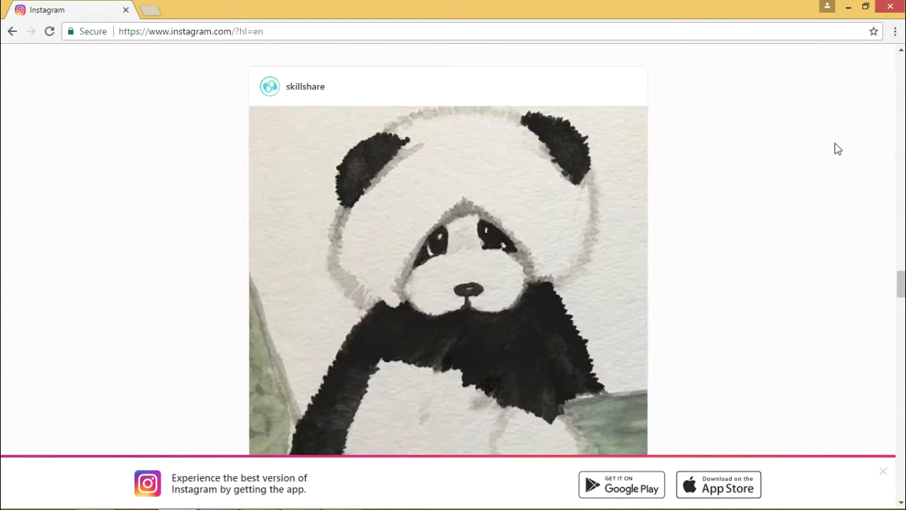
scroll(838, 149, "down", 7)
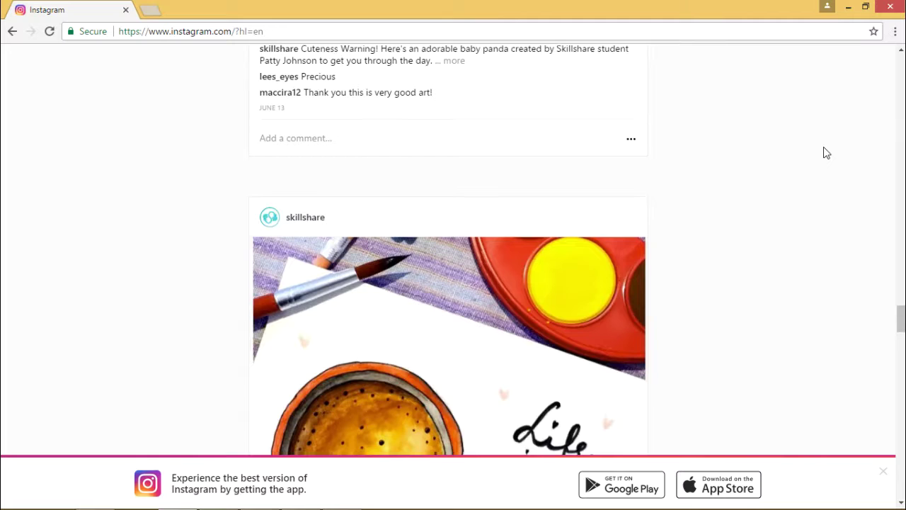
scroll(824, 147, "down", 4)
scroll(824, 152, "down", 9)
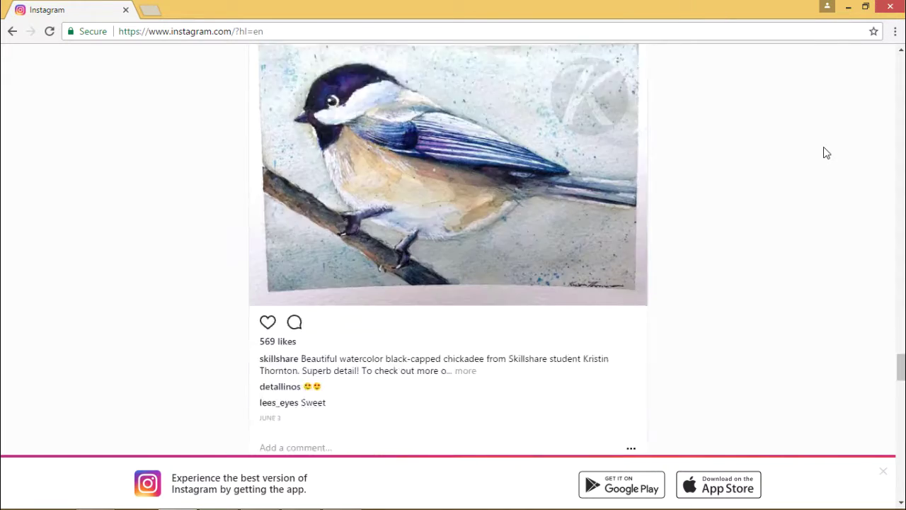
scroll(823, 152, "down", 12)
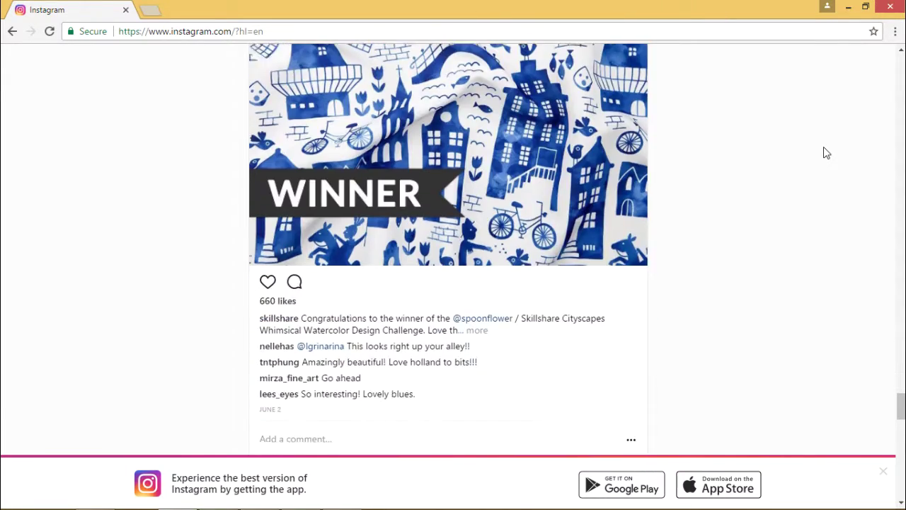
scroll(826, 153, "down", 5)
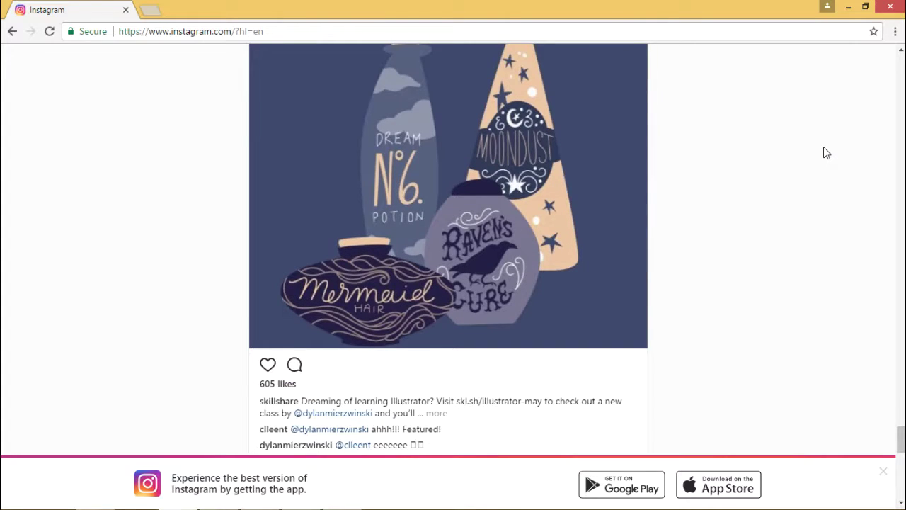
scroll(825, 153, "down", 10)
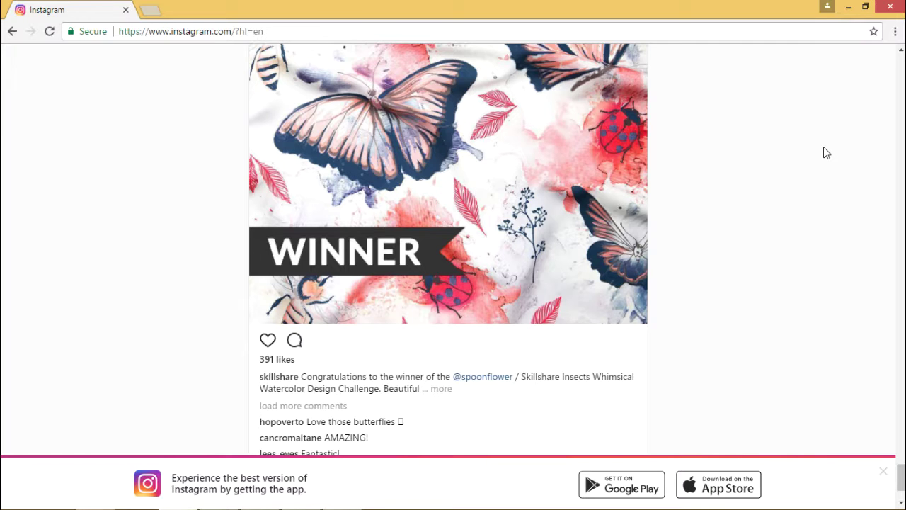
scroll(823, 153, "up", 10)
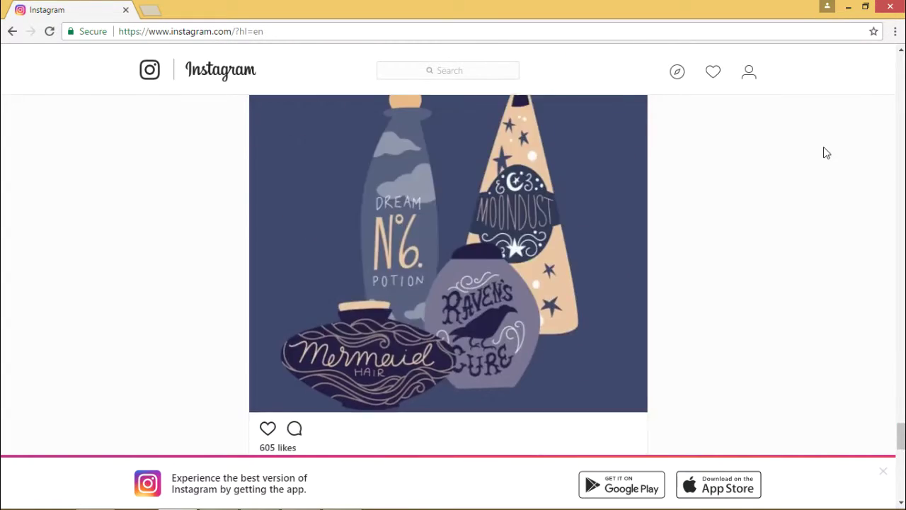
scroll(824, 153, "up", 10)
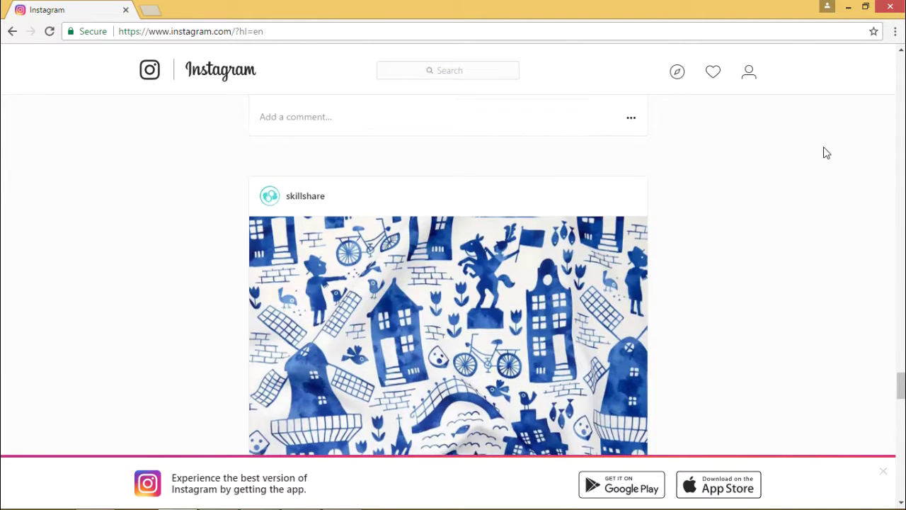
scroll(823, 153, "up", 15)
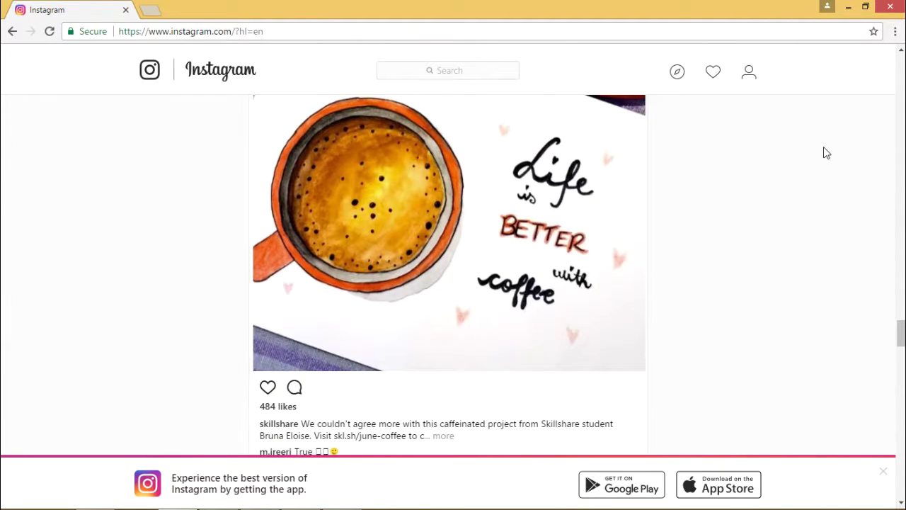